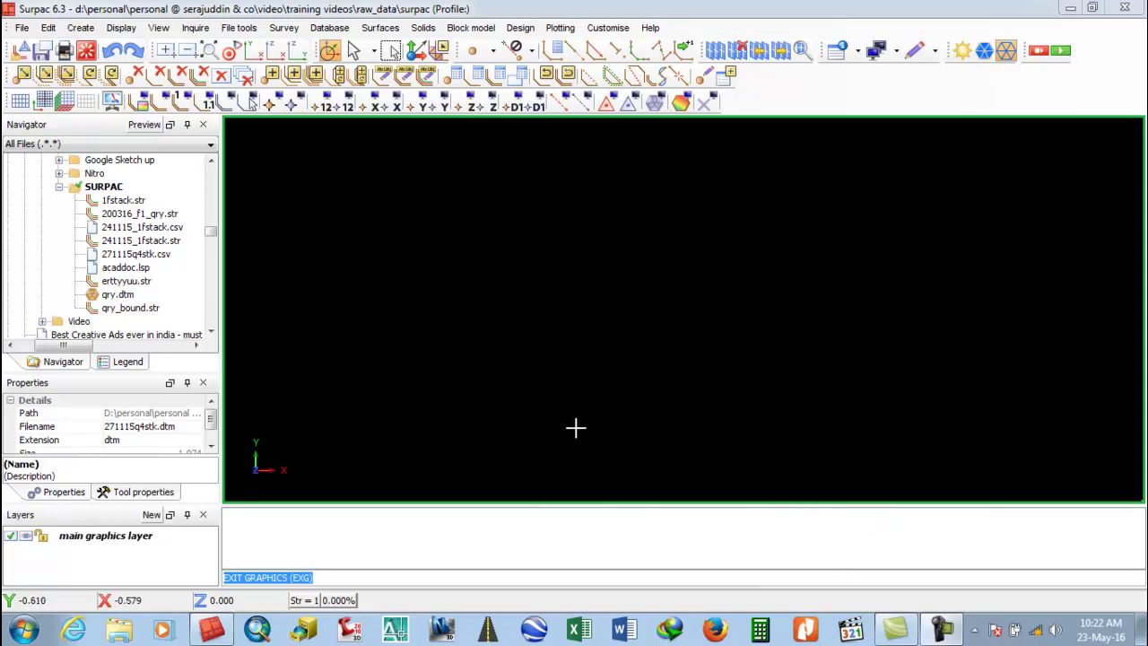
- Set the SURPAC folder in the Navigator as Surpac's working directory
click(103, 186)
right_click(103, 188)
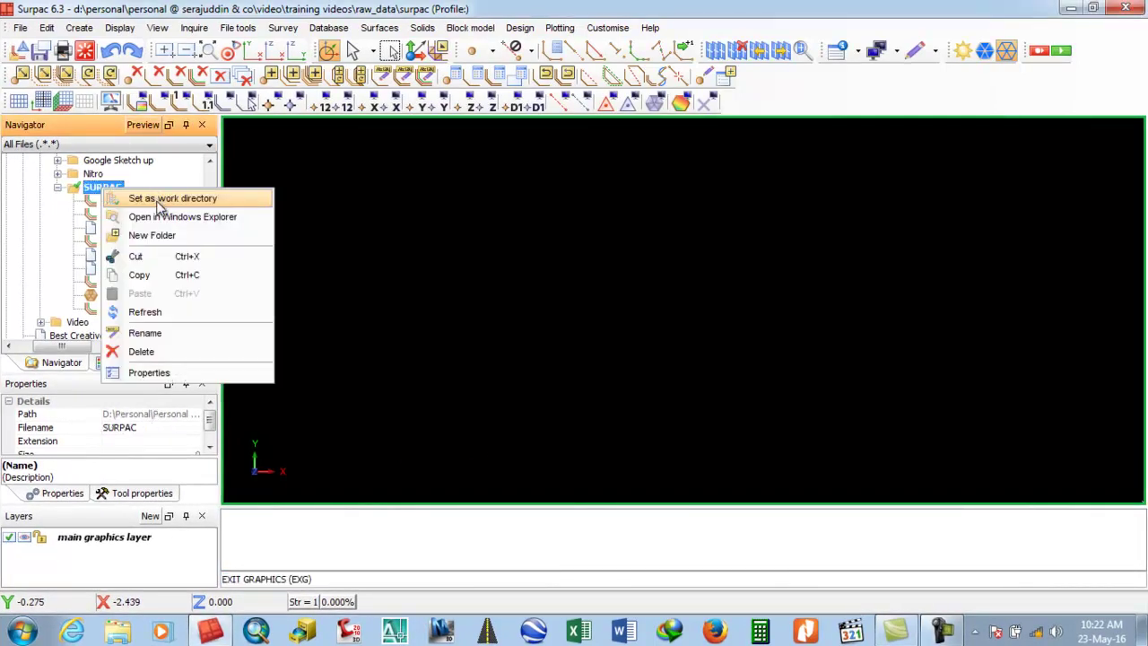
click(155, 198)
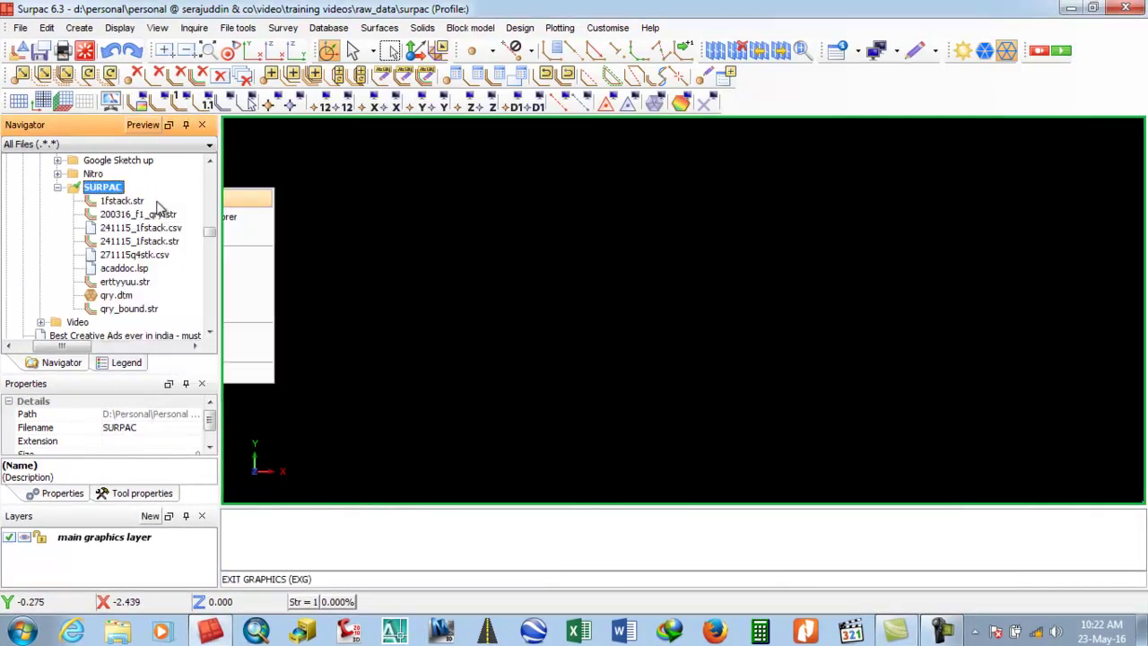
double_click(136, 256)
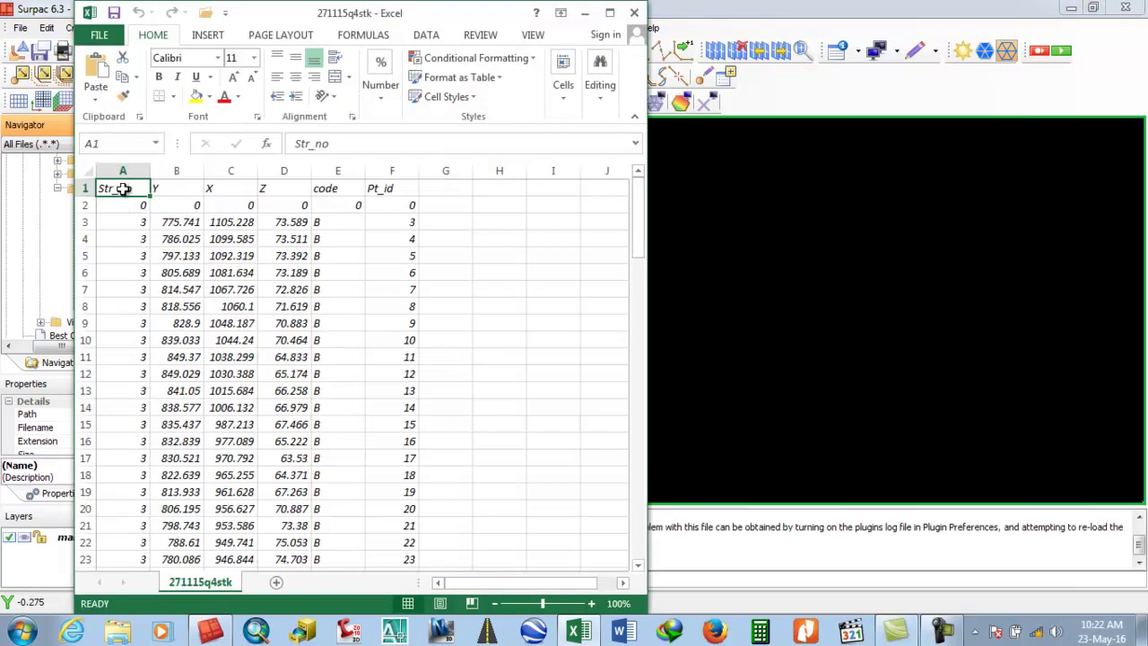
click(174, 190)
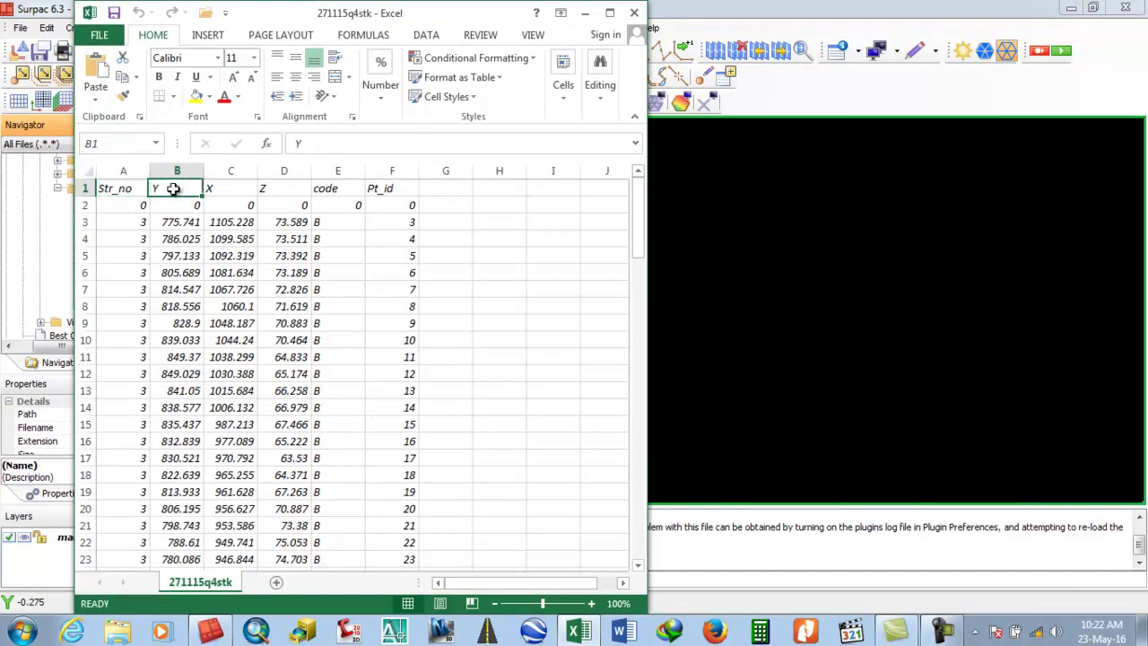
click(226, 189)
click(273, 189)
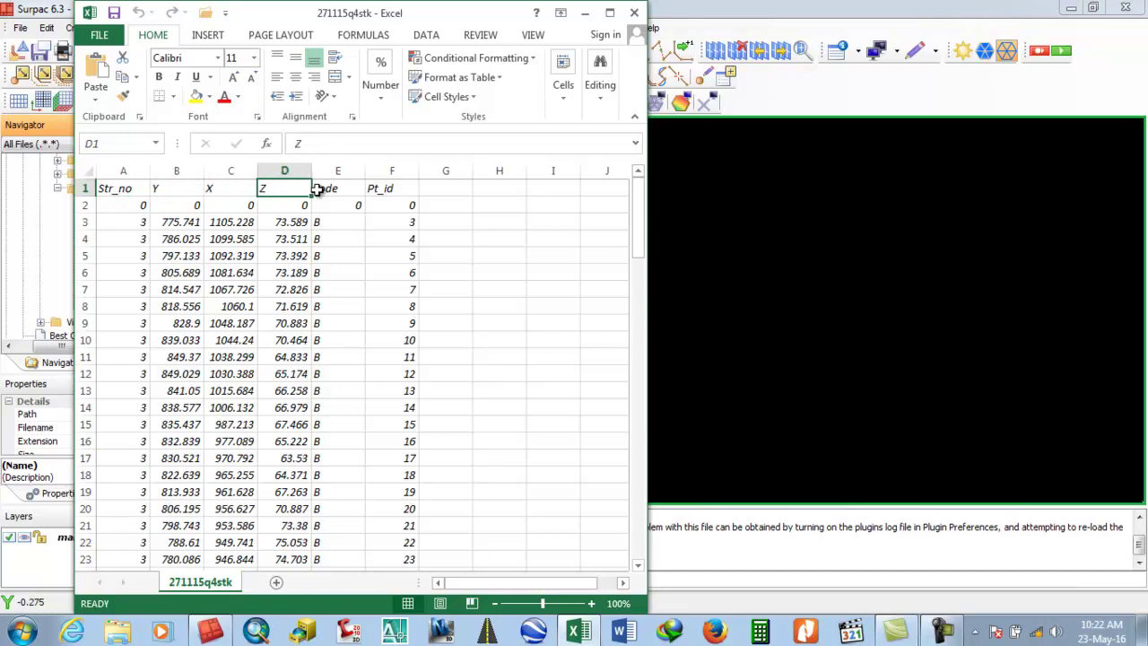
click(345, 190)
click(399, 189)
drag(396, 273, 399, 373)
click(326, 273)
scroll(395, 401, down, 15)
click(331, 308)
scroll(582, 446, down, 15)
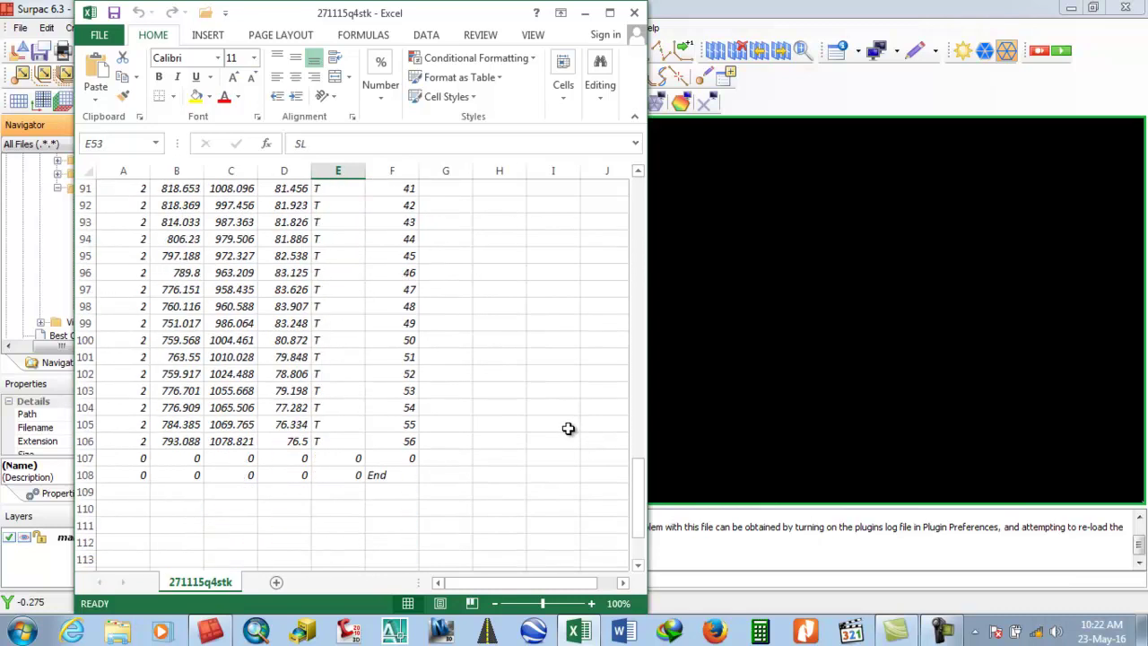
click(331, 273)
scroll(320, 351, up, 20)
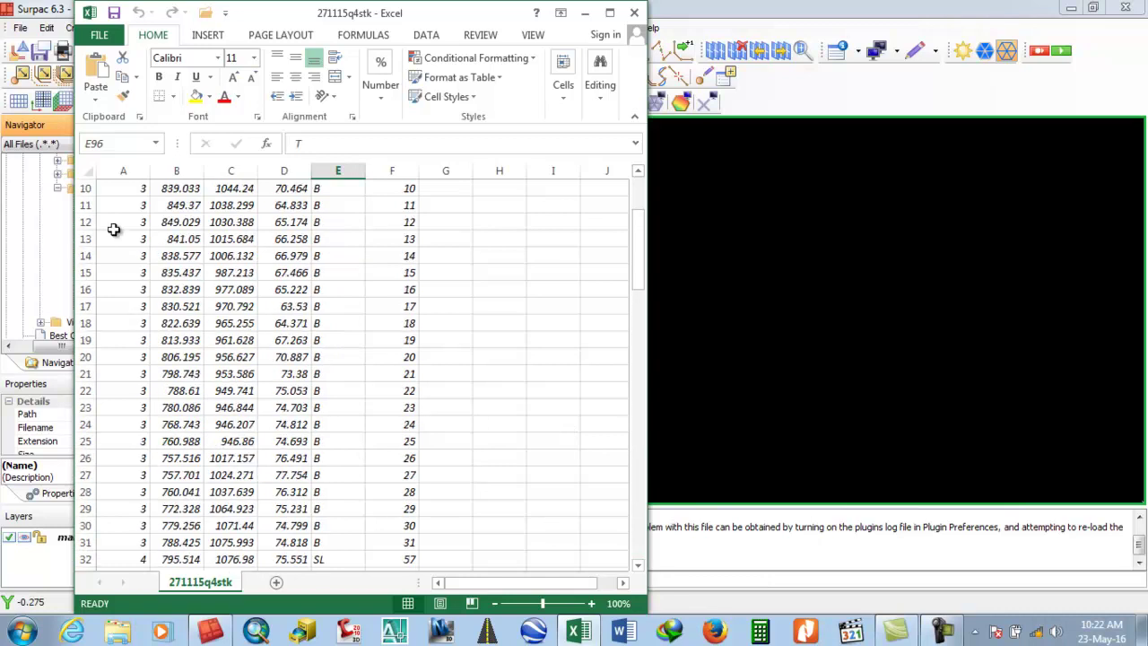
click(142, 225)
click(332, 255)
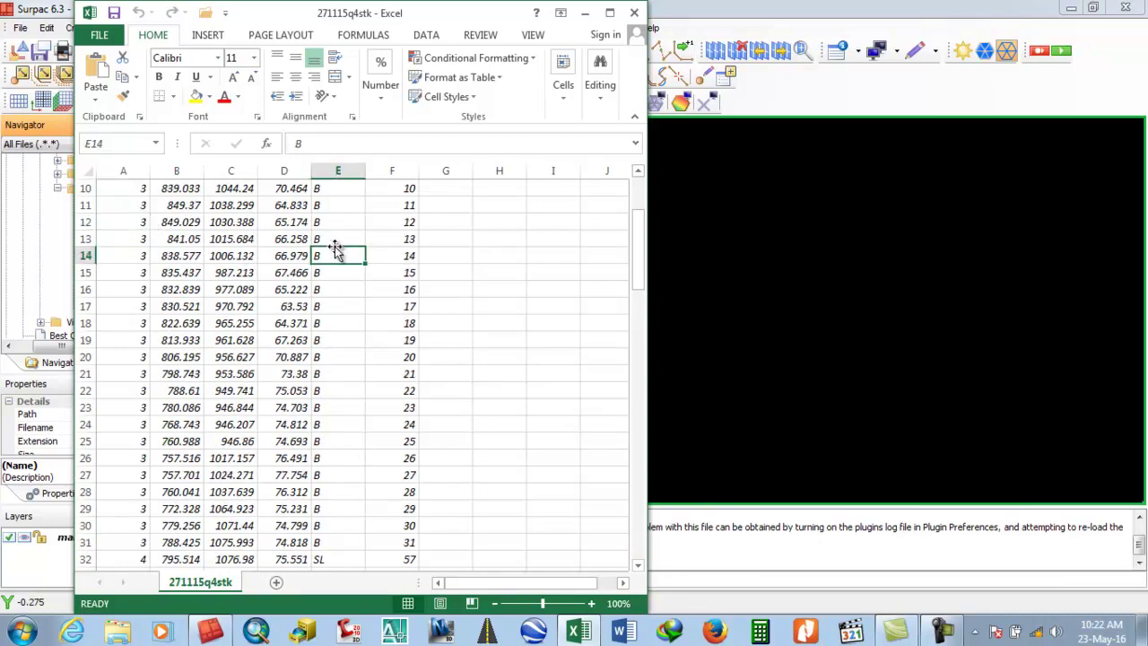
scroll(264, 336, down, 4)
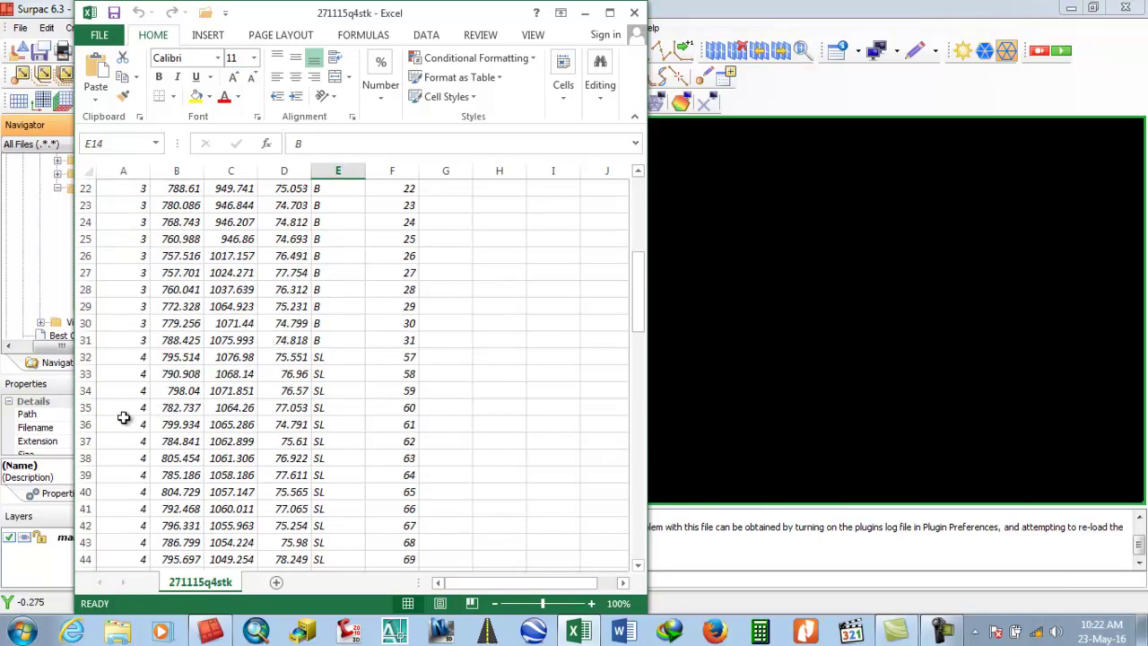
click(124, 419)
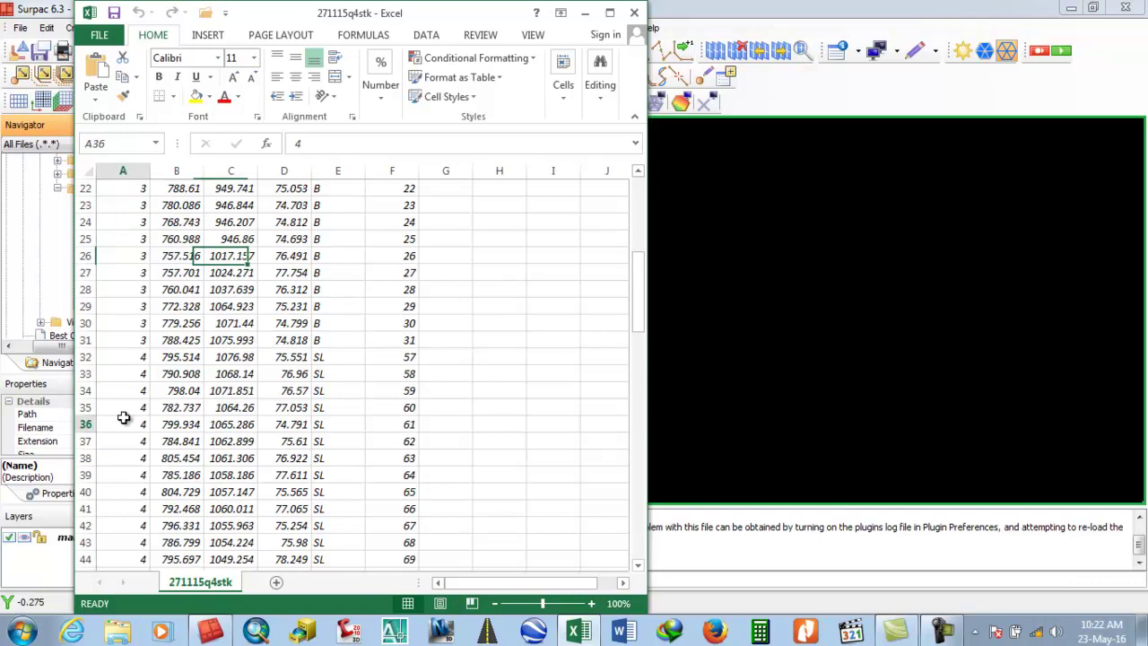
click(341, 392)
scroll(337, 399, down, 10)
scroll(123, 476, down, 6)
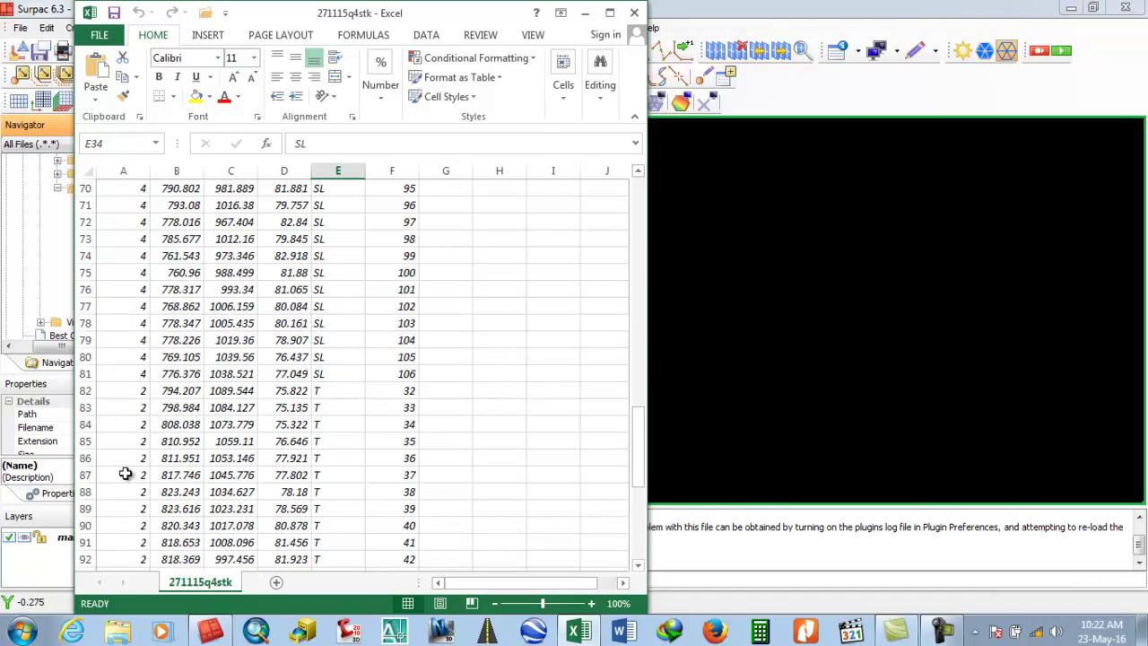
click(130, 473)
click(333, 458)
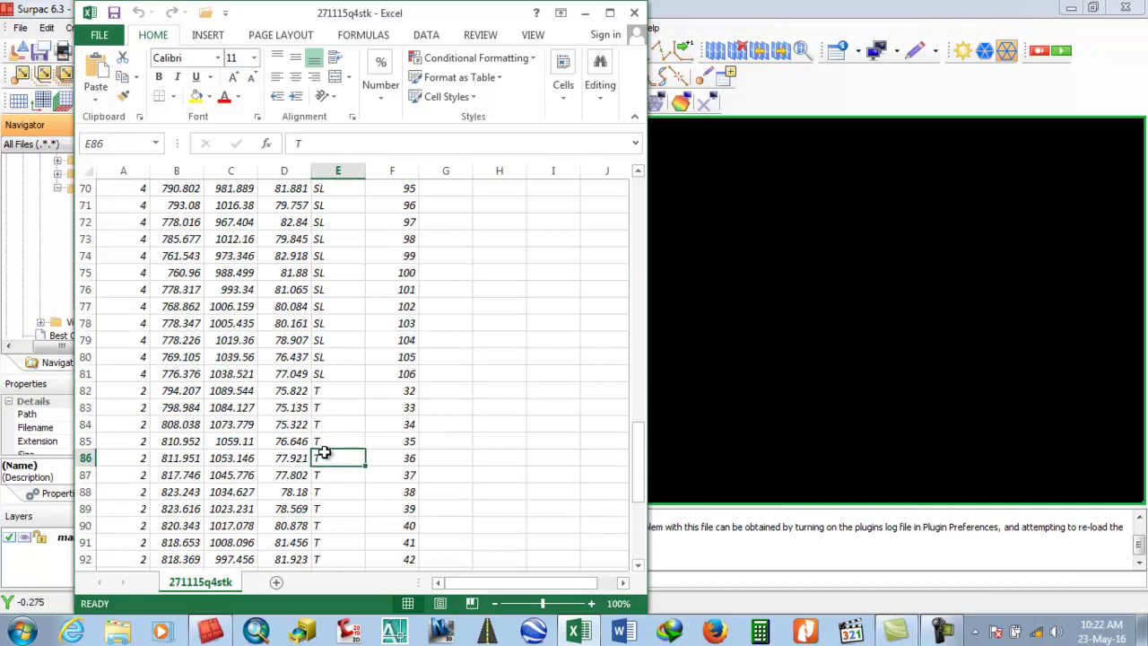
scroll(342, 457, up, 20)
click(547, 303)
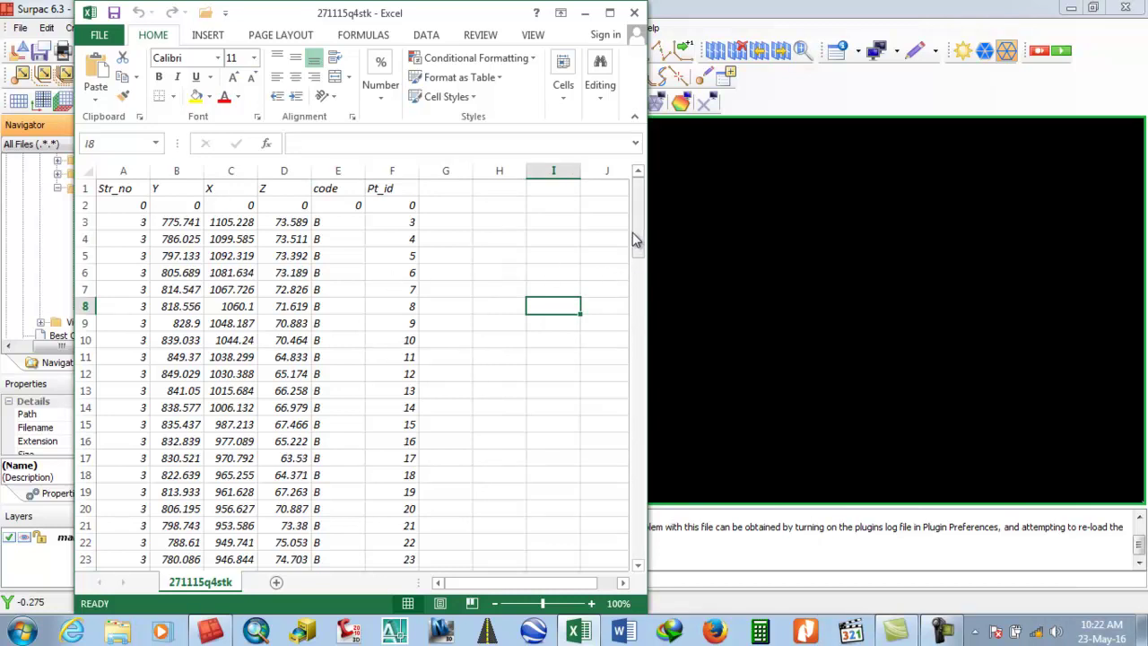
- Close the spreadsheet and clear the old messages from the message window
click(634, 13)
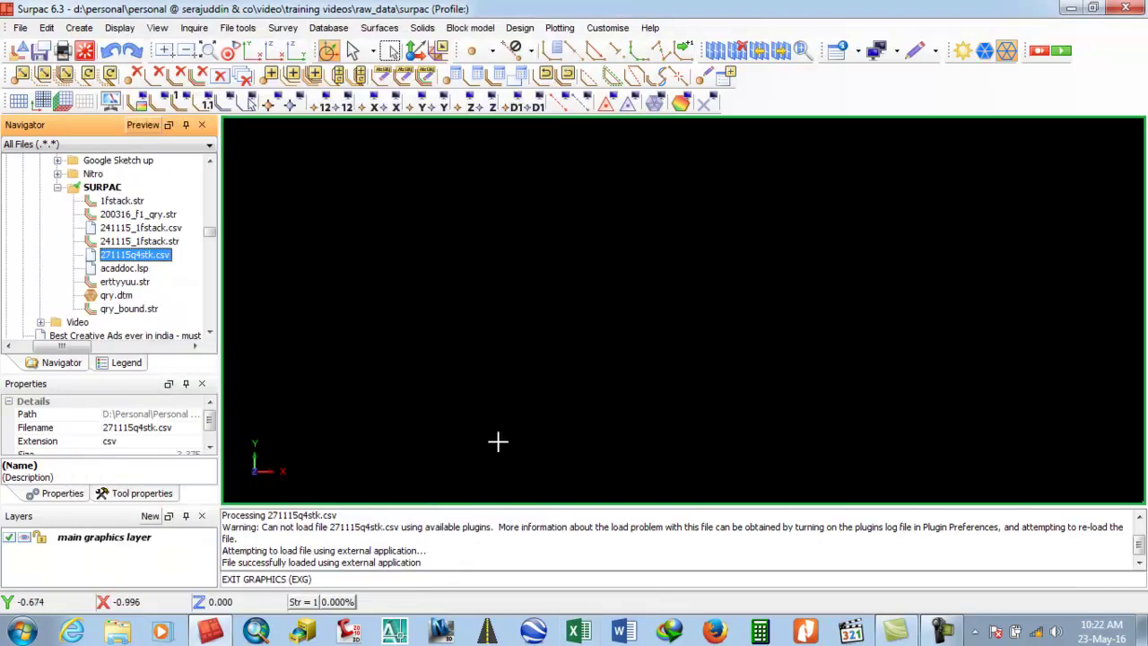
right_click(508, 518)
click(520, 527)
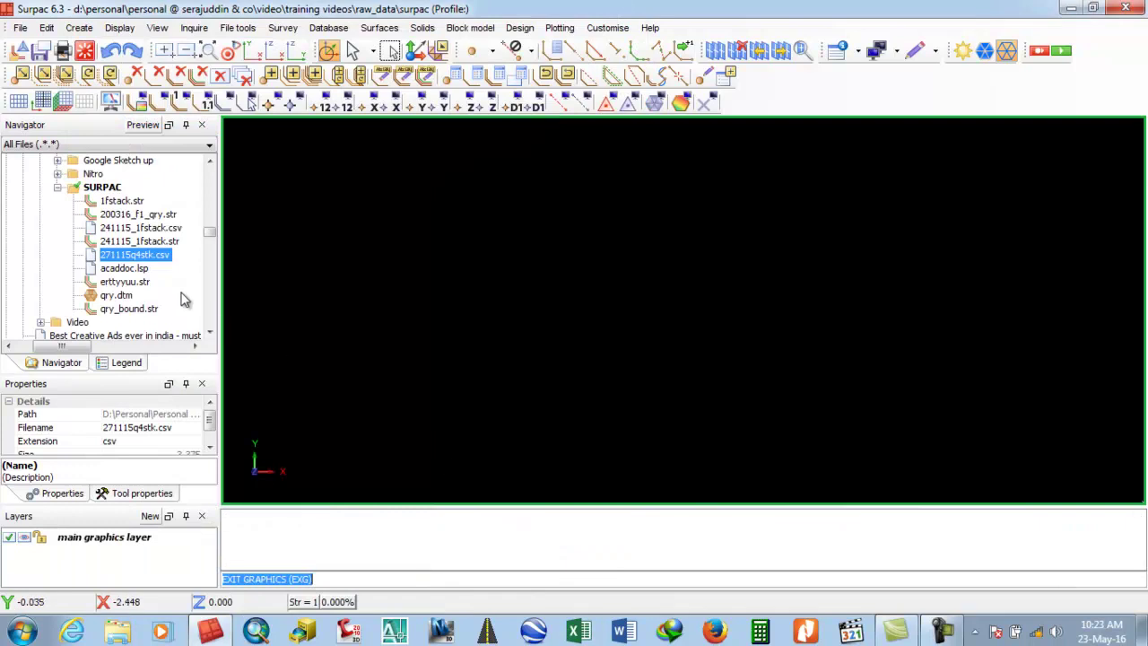
- Import 271115q4stk.csv as string data with default fields, creating 271115q4stk.str
click(19, 28)
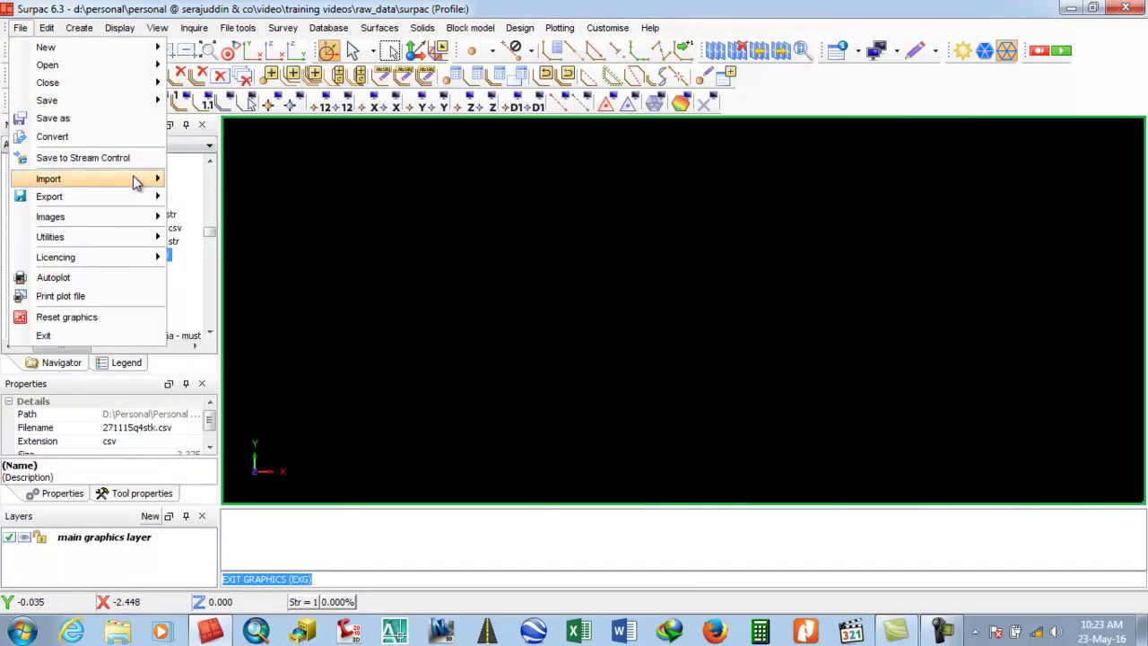
mouse_move(54, 179)
click(230, 201)
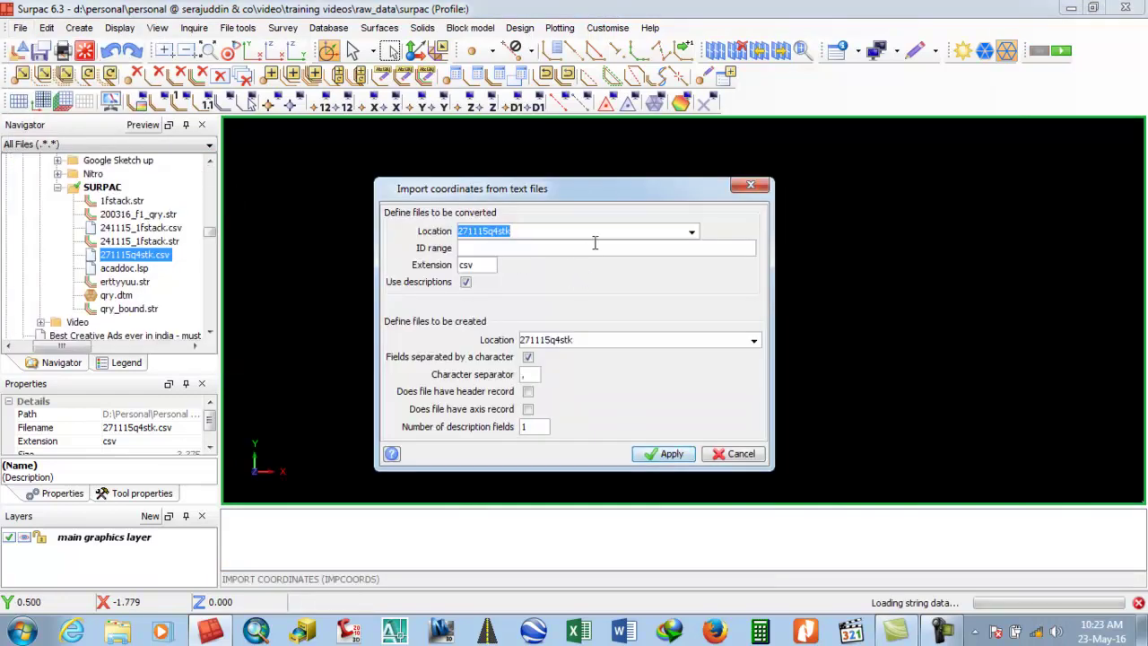
click(691, 231)
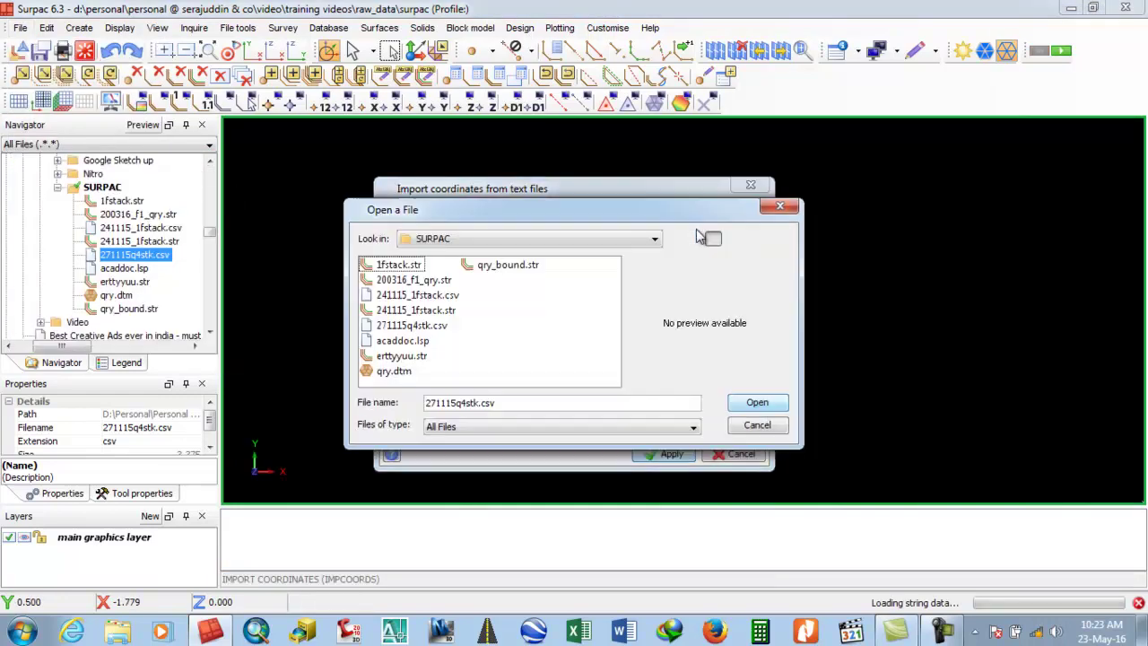
click(404, 328)
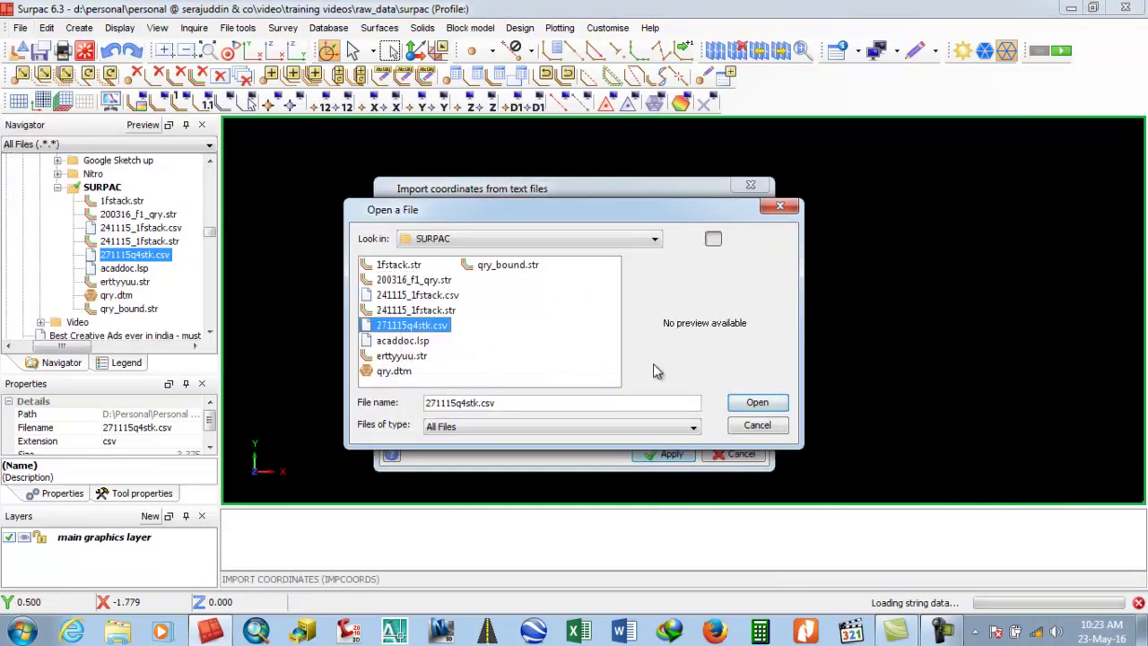
click(760, 405)
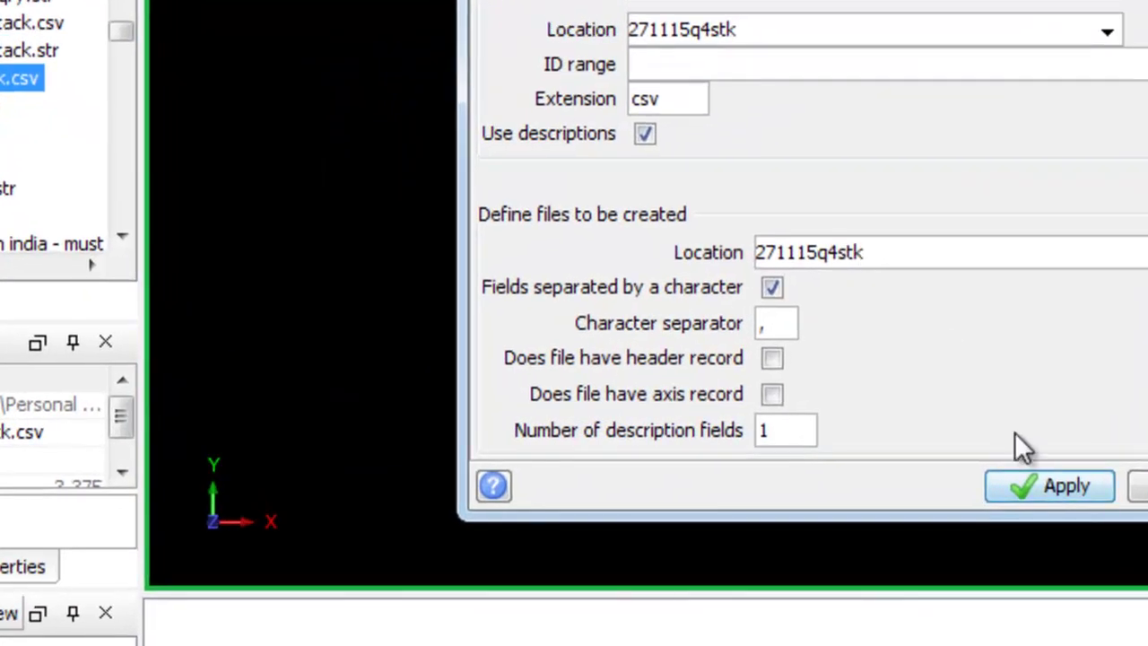
click(1037, 485)
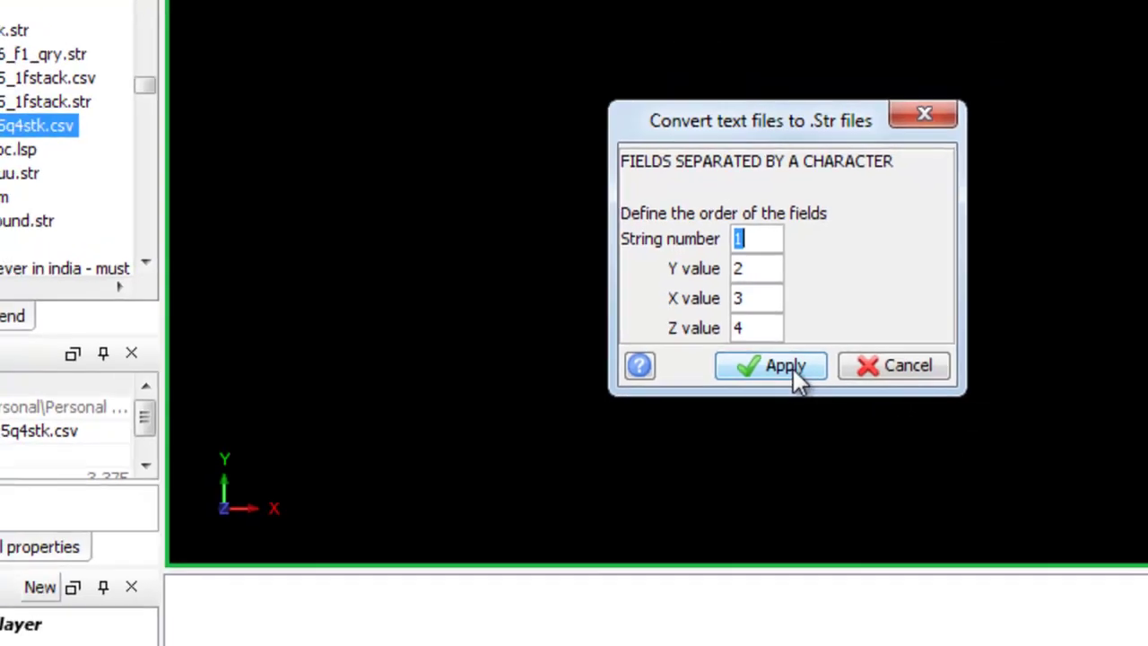
click(864, 356)
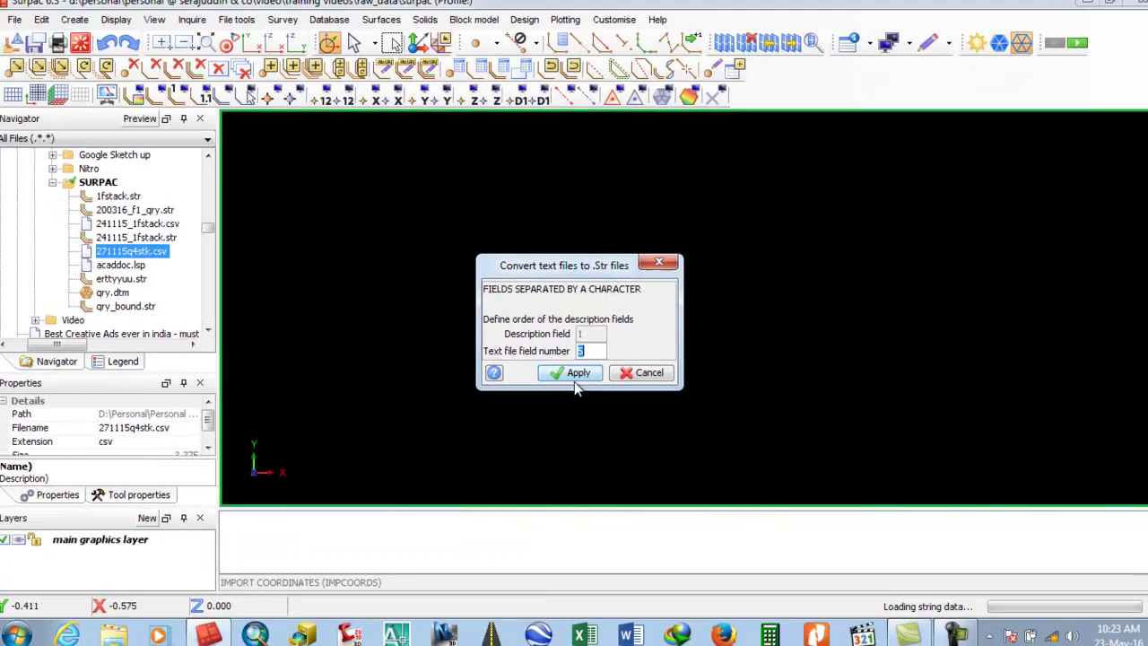
click(574, 379)
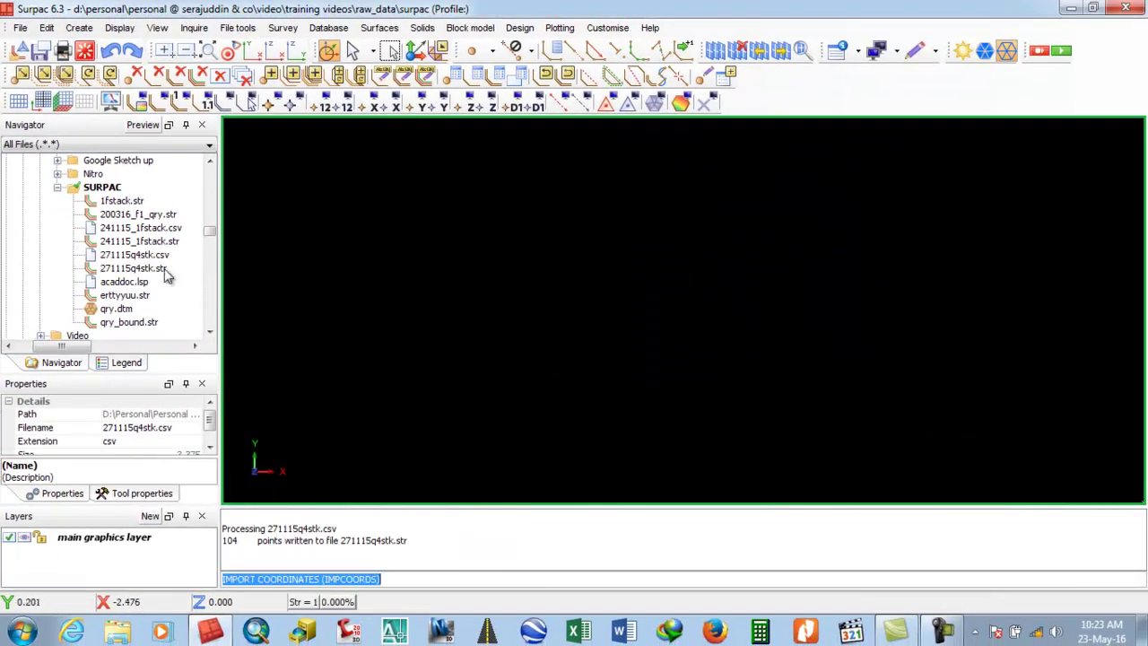
- Display 271115q4stk.str and mark every string vertex with DRWM
mouse_move(151, 271)
mouse_down()
mouse_move(359, 284)
mouse_move(352, 272)
mouse_up()
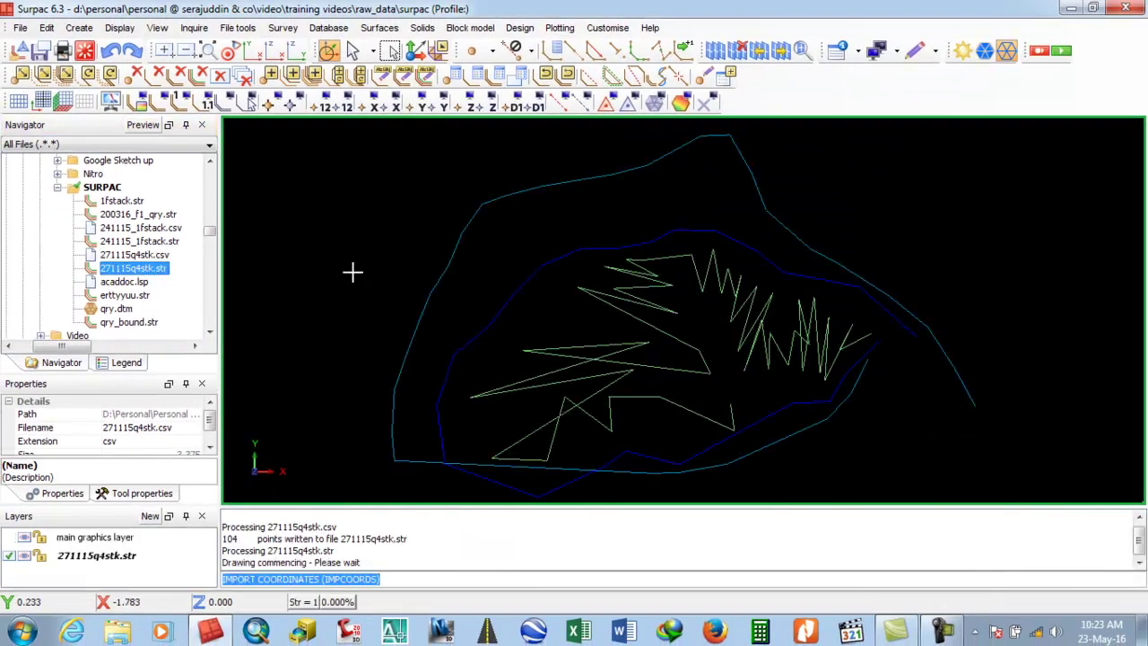
text(DRW)
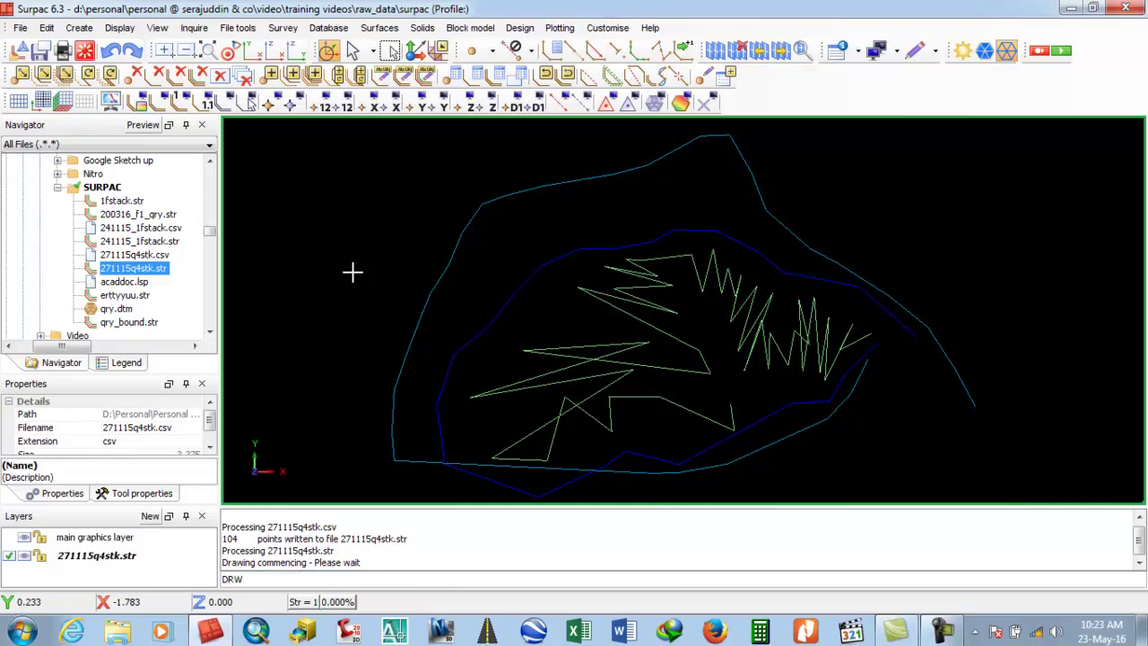
text(M)
key(Return)
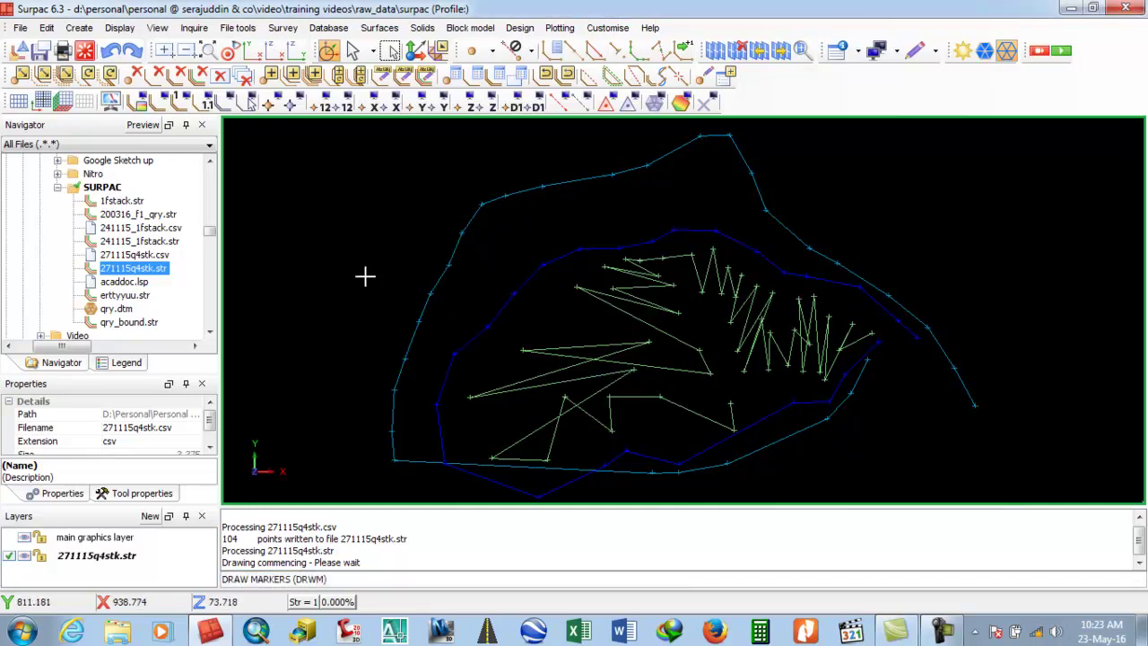
scroll(431, 259, down, 2)
scroll(637, 435, up, 3)
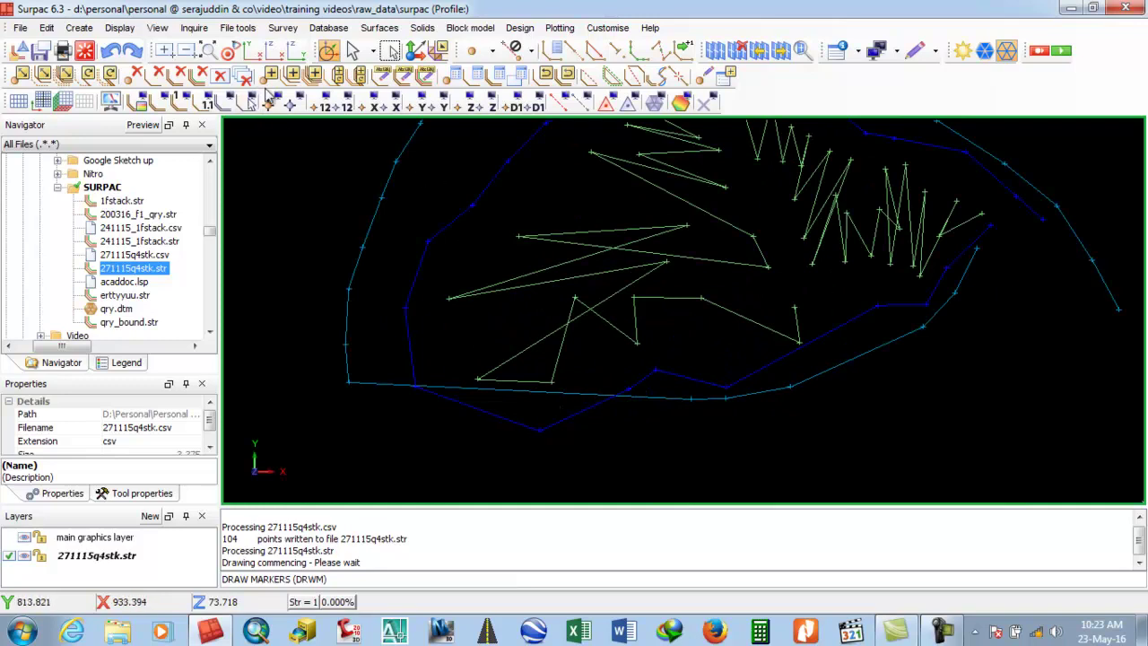
- Insert two new points into boundary string 3
click(268, 105)
drag(686, 404, 607, 454)
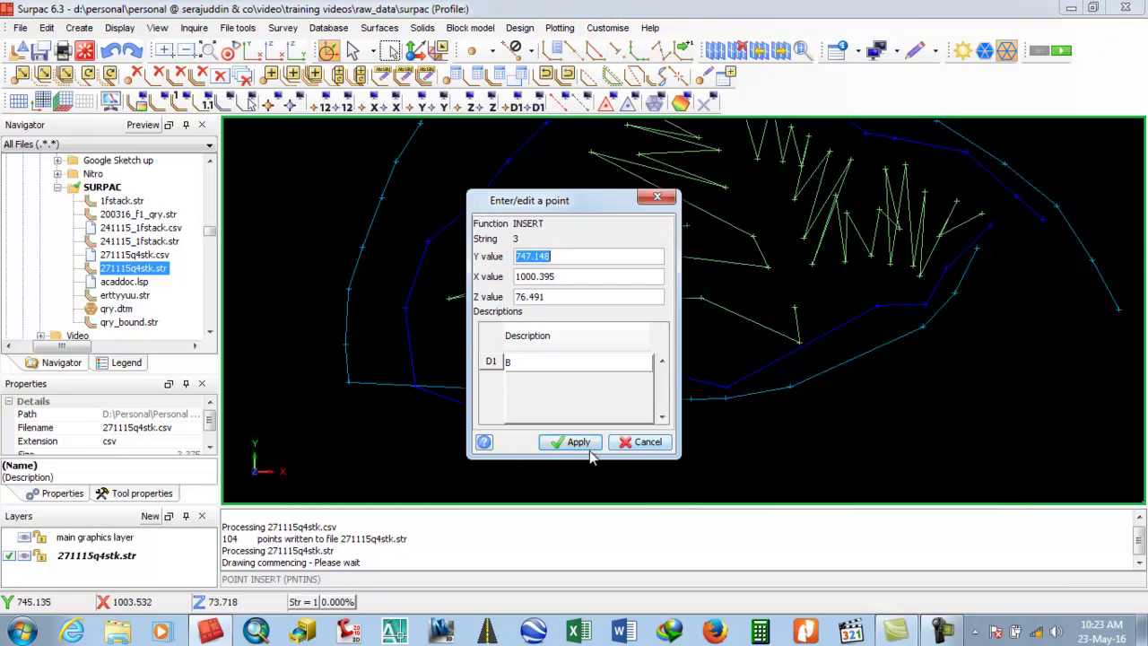
click(579, 442)
drag(353, 385, 462, 480)
click(574, 442)
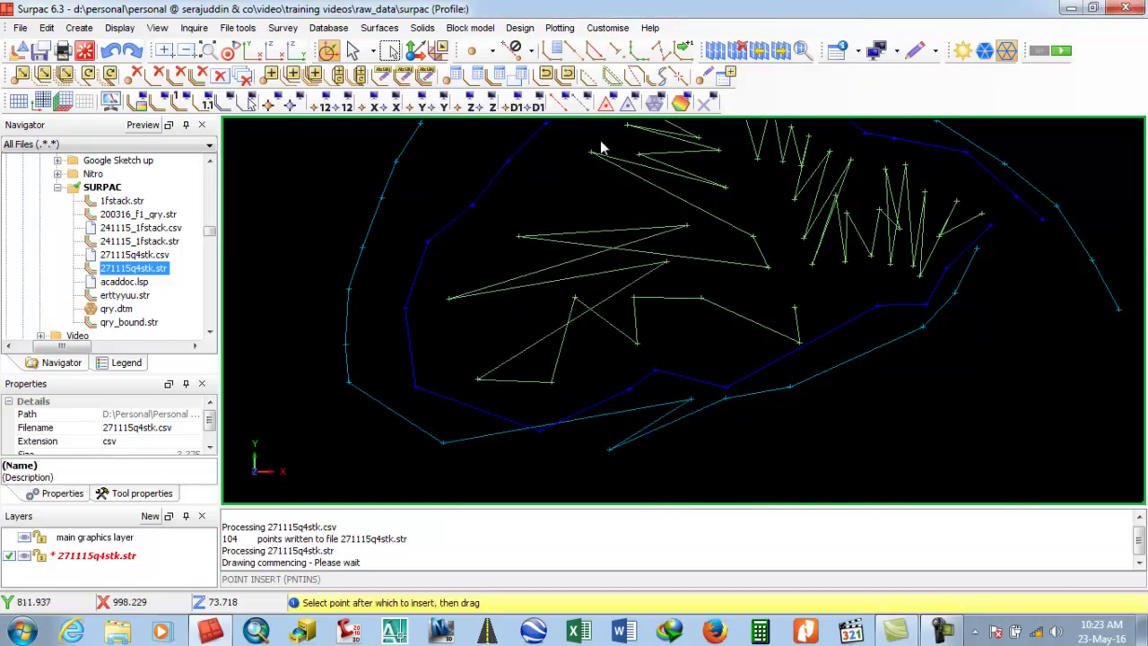
- Move a boundary vertex further down and to the left
click(20, 75)
drag(697, 396, 539, 464)
scroll(709, 347, down, 1)
scroll(943, 204, down, 1)
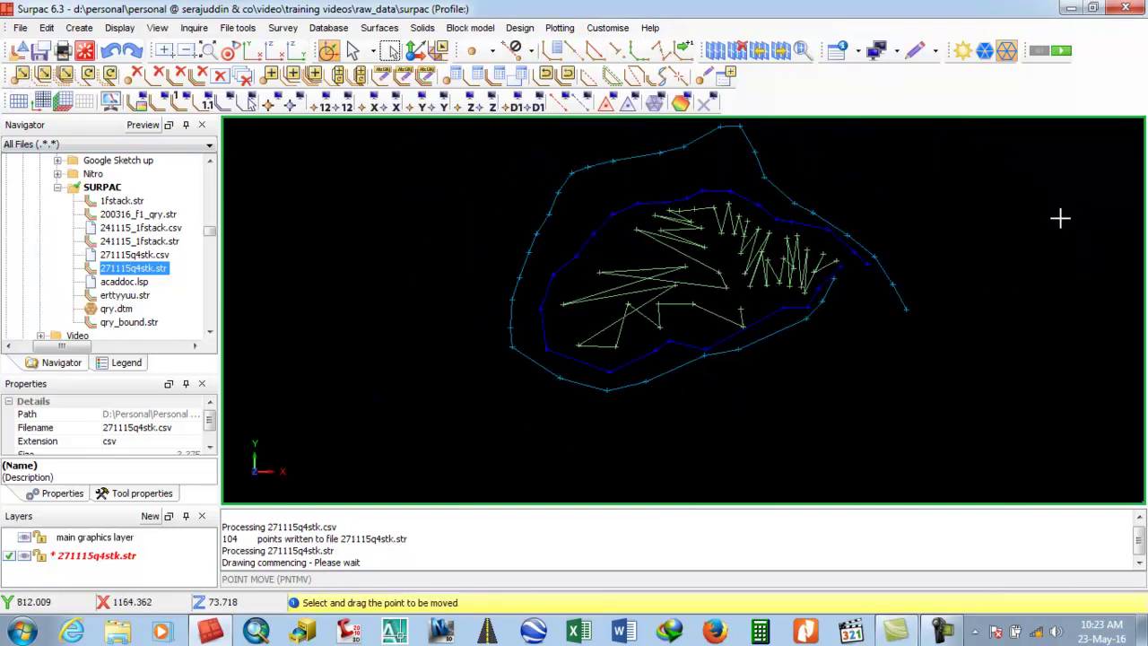
- Close the cyan outer boundary string into a loop, clearing temporary markers before and after
click(704, 104)
scroll(877, 273, up, 2)
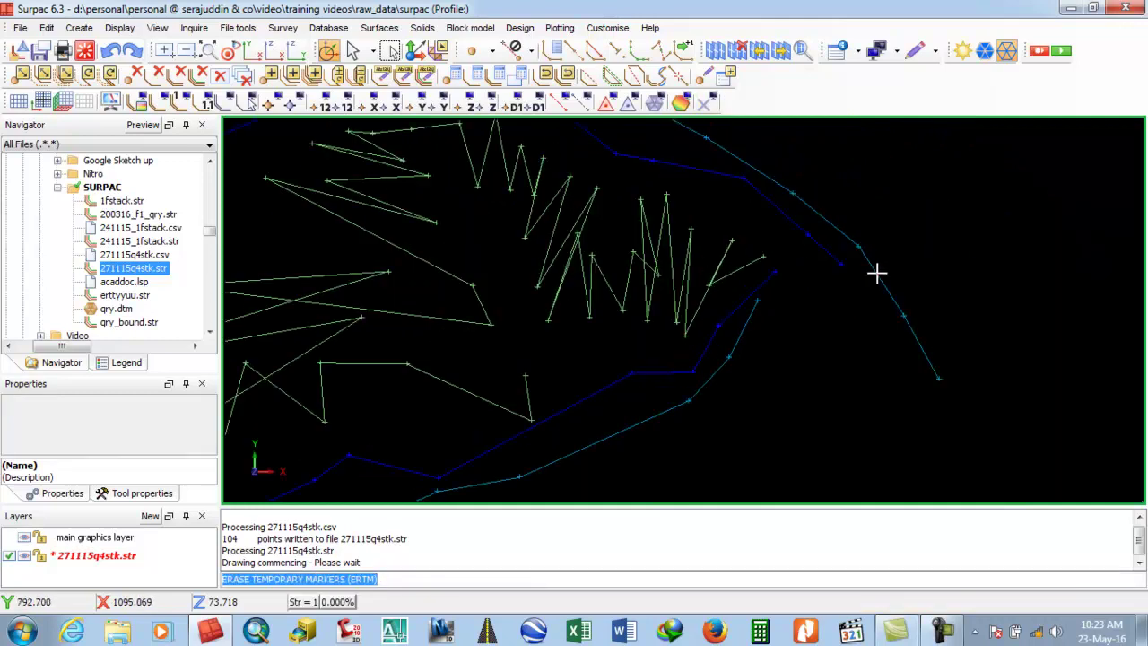
click(588, 99)
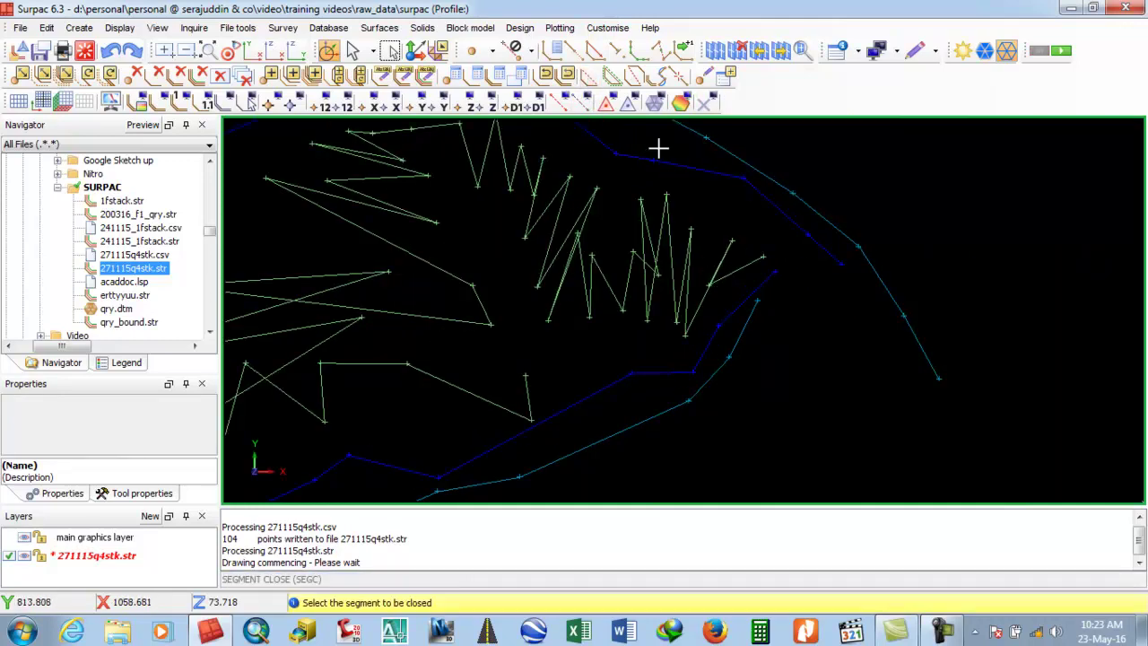
click(914, 335)
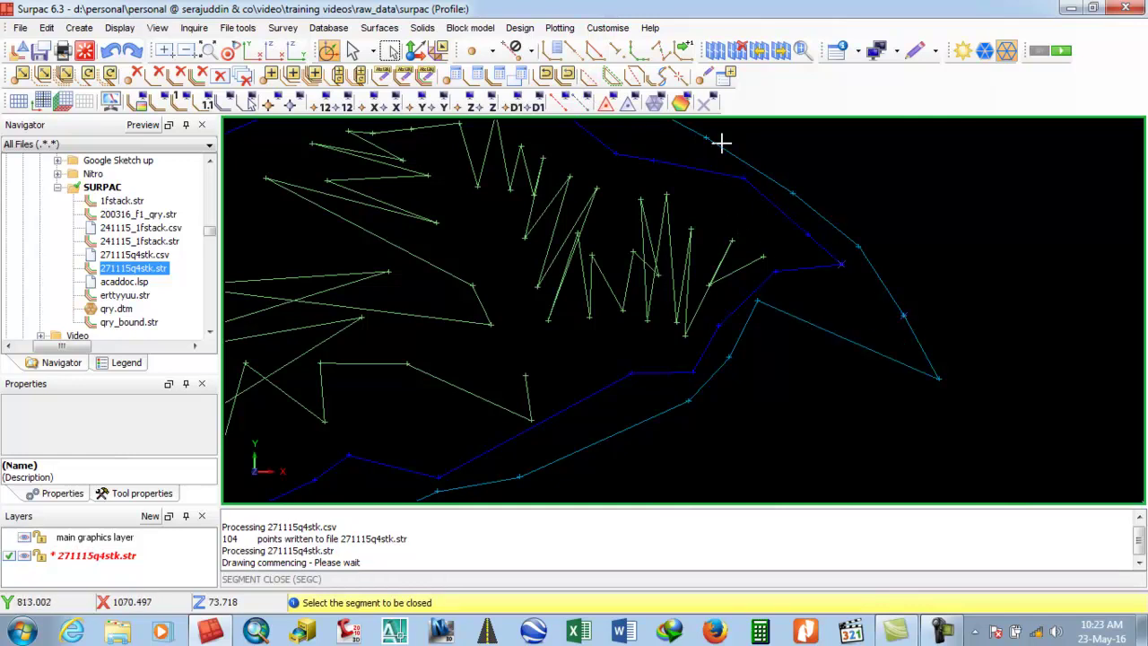
click(705, 104)
scroll(734, 235, down, 3)
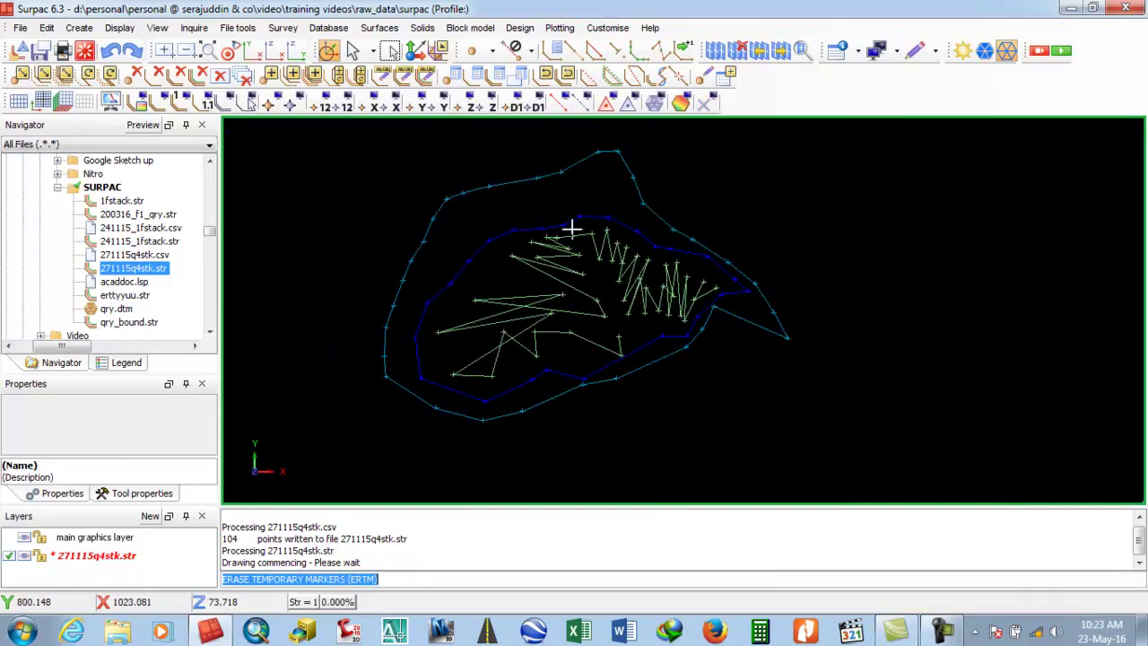
- Break the green zigzag survey line segments apart into isolated points
click(679, 78)
scroll(717, 313, up, 4)
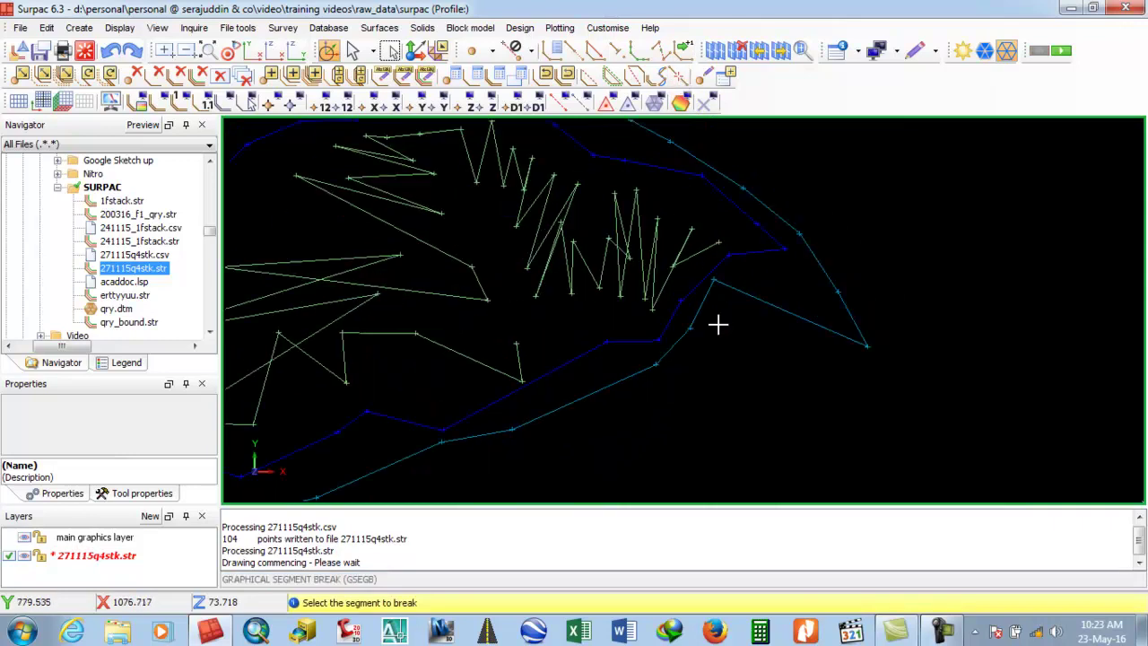
click(671, 243)
click(664, 243)
click(626, 243)
click(601, 243)
click(585, 197)
click(572, 224)
click(559, 235)
click(561, 248)
click(536, 256)
scroll(756, 256, down, 3)
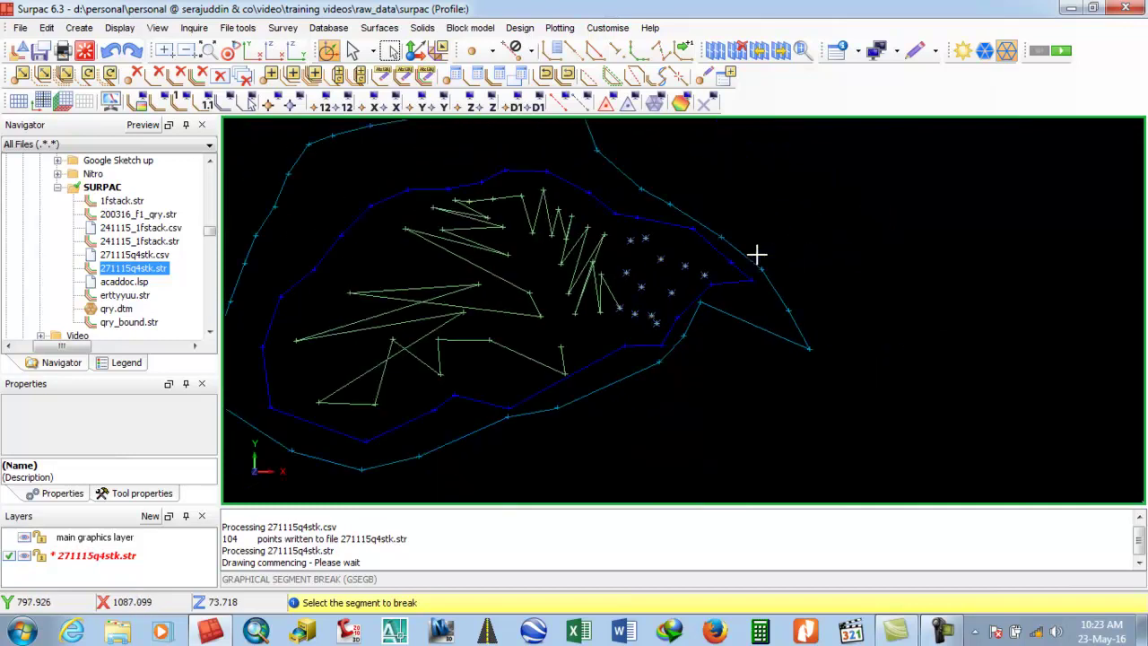
click(594, 272)
click(561, 241)
click(581, 269)
click(597, 284)
click(590, 276)
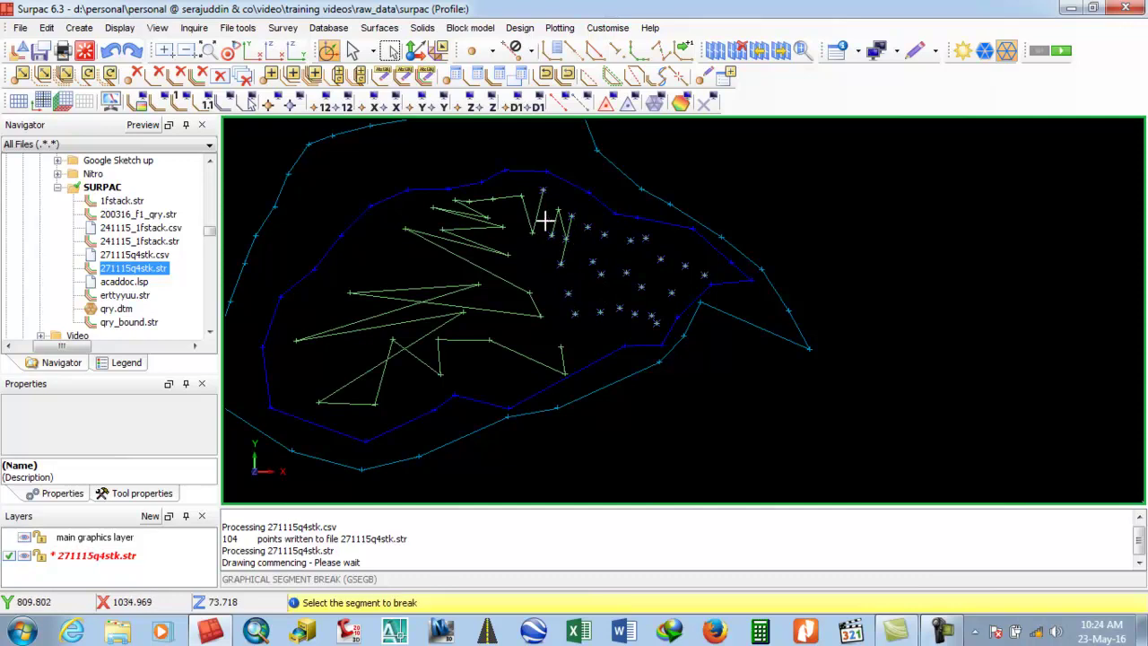
scroll(592, 282, down, 3)
scroll(546, 344, up, 3)
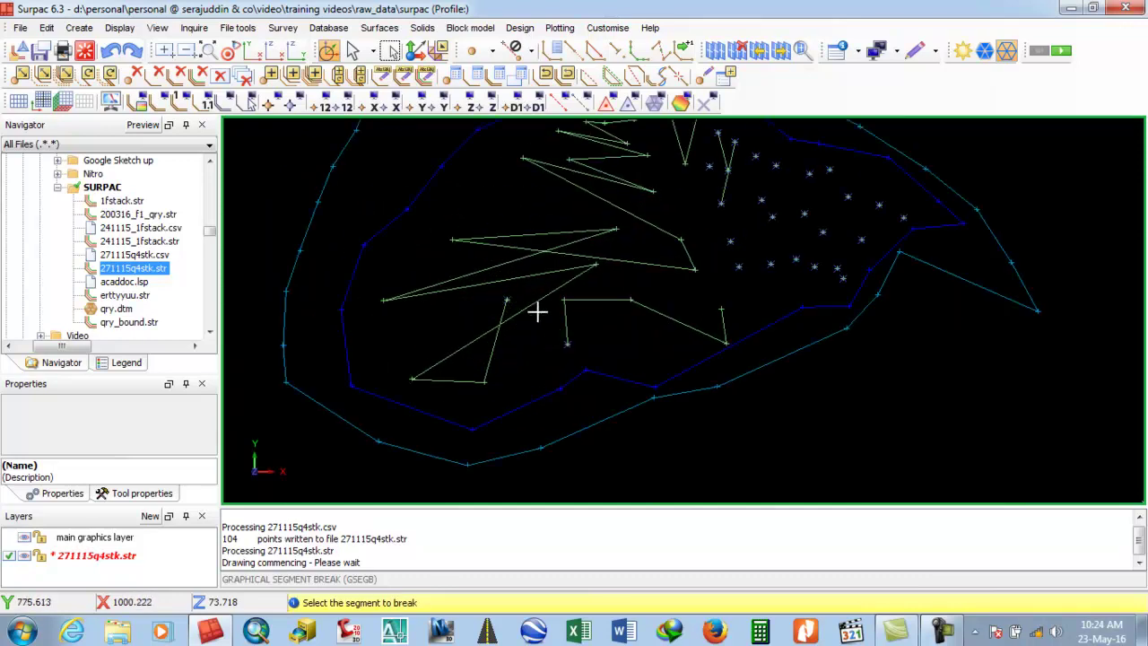
click(536, 296)
click(536, 246)
click(541, 230)
click(615, 199)
click(610, 178)
click(605, 151)
click(606, 133)
click(605, 135)
click(613, 172)
click(646, 306)
click(598, 300)
click(566, 320)
click(505, 316)
scroll(616, 436, down, 3)
scroll(664, 278, up, 5)
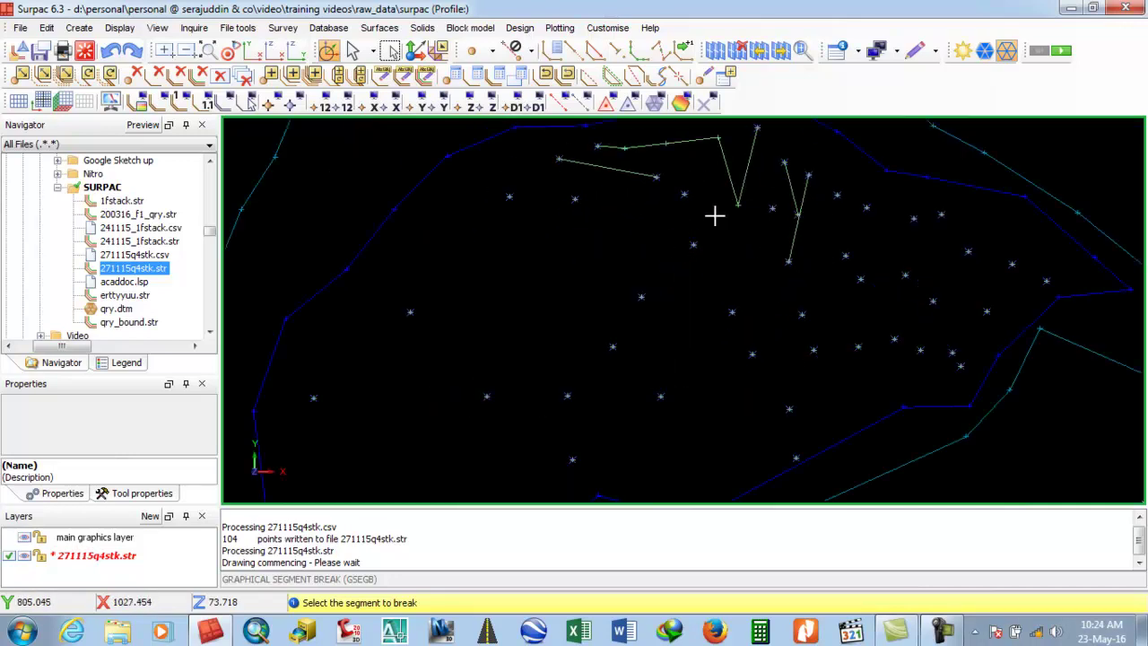
- Break the remaining V-shaped green line segments and clear the temporary markers
click(745, 171)
click(727, 167)
click(634, 178)
click(812, 195)
click(650, 141)
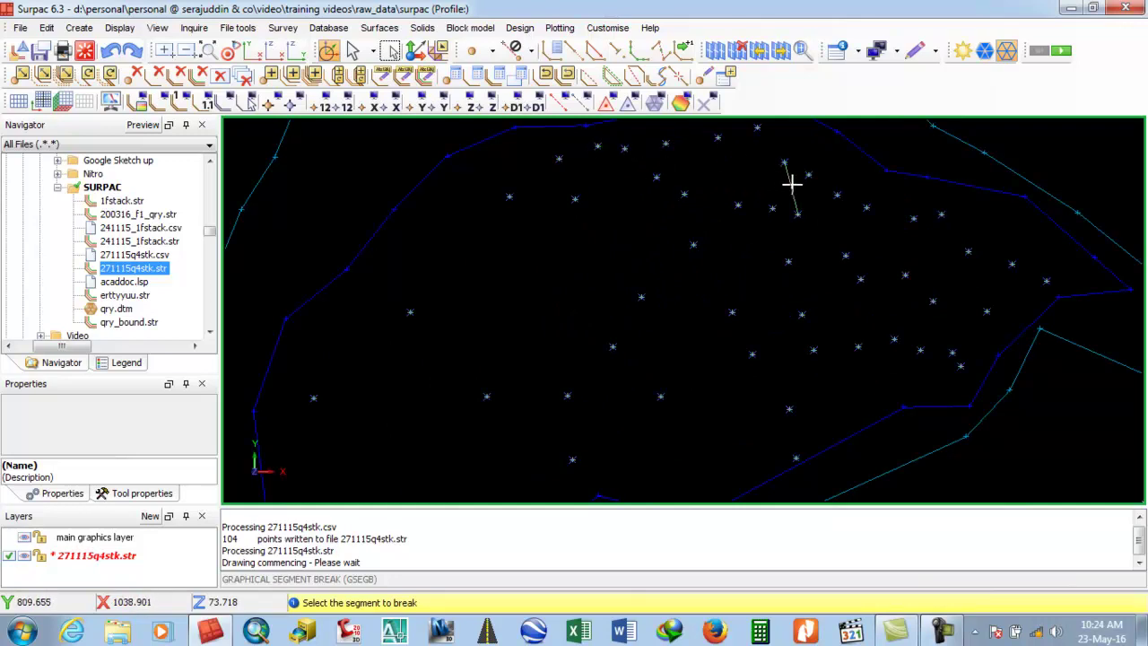
click(793, 184)
click(704, 104)
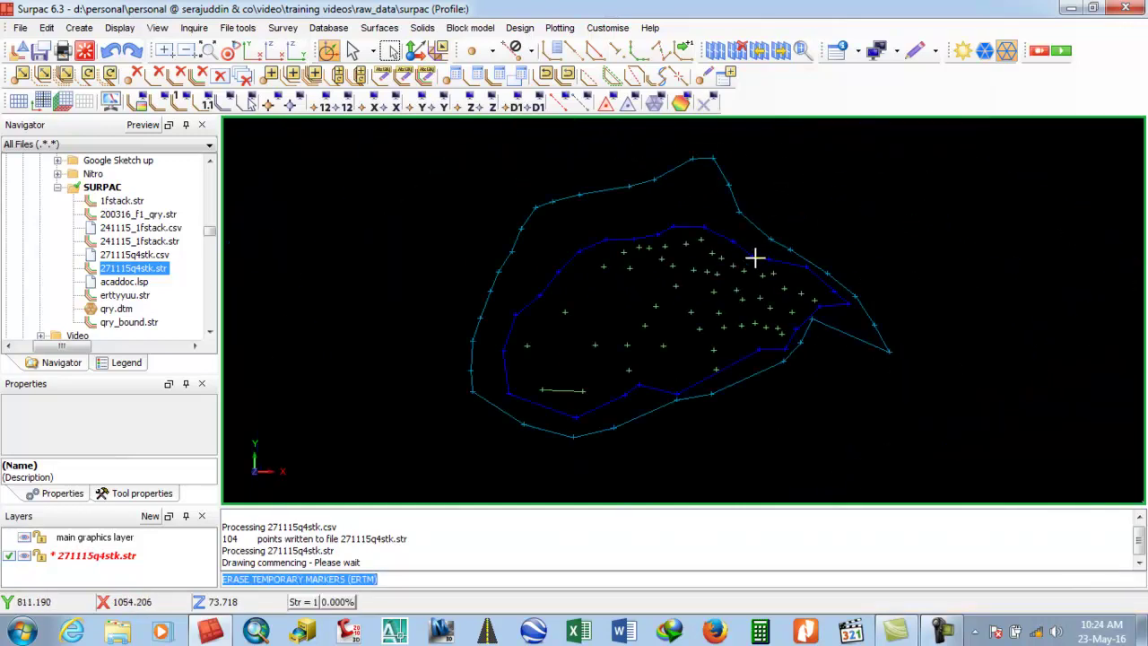
- Save 271115q4stk.str with an empty purpose, overwriting the file, and clear graphics
click(40, 51)
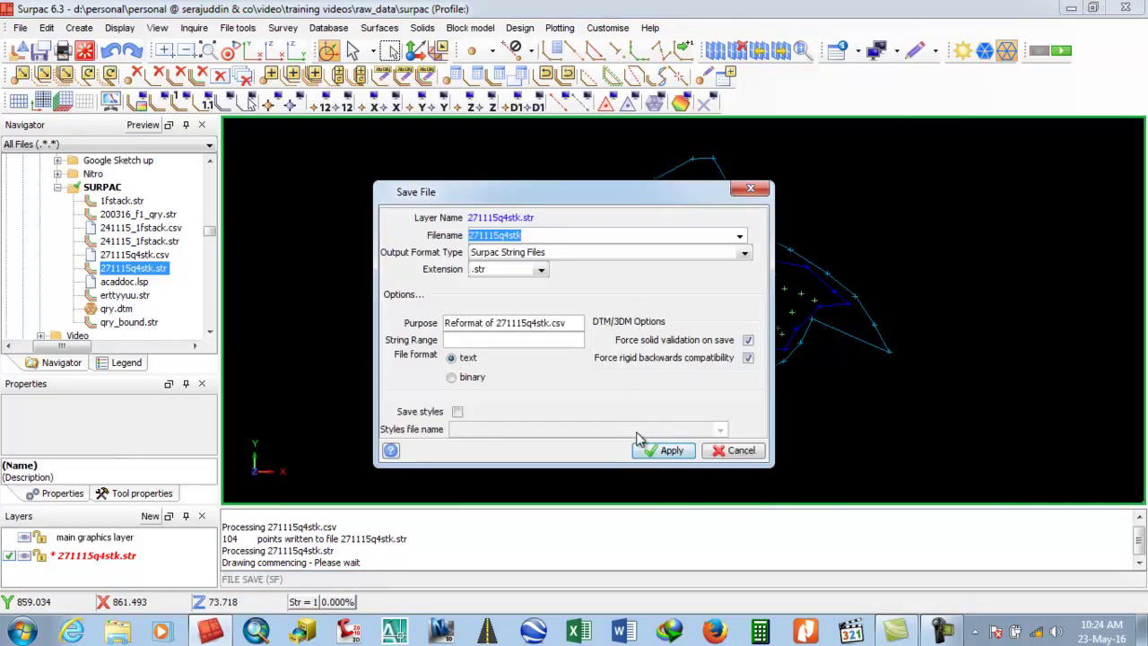
click(549, 321)
key(Delete)
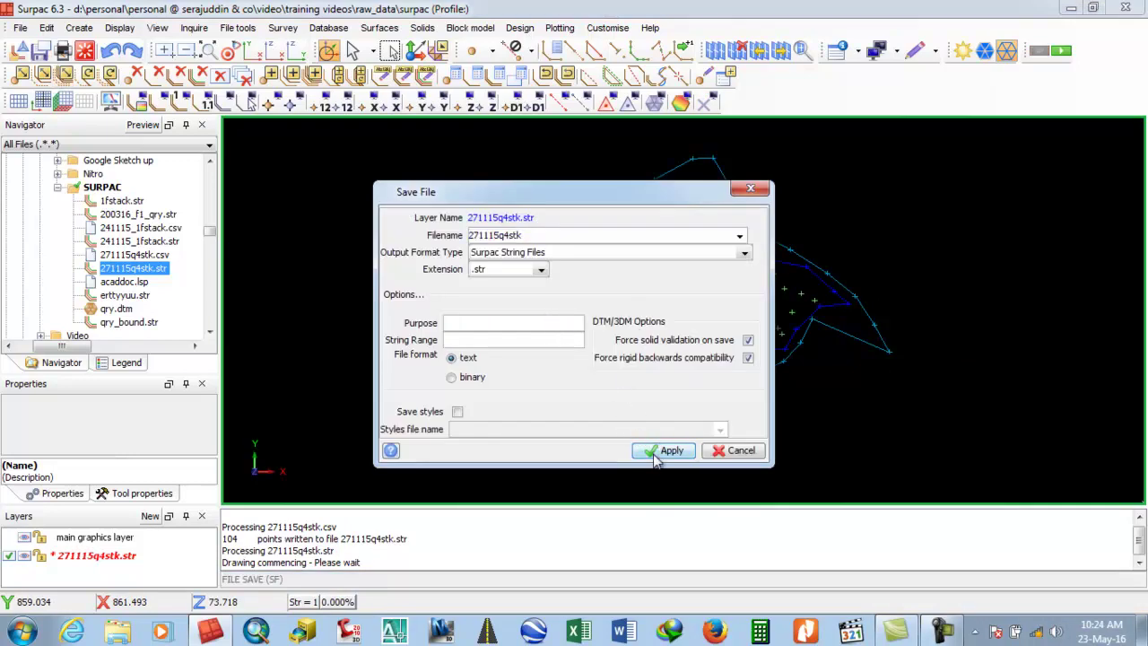
click(667, 450)
click(633, 367)
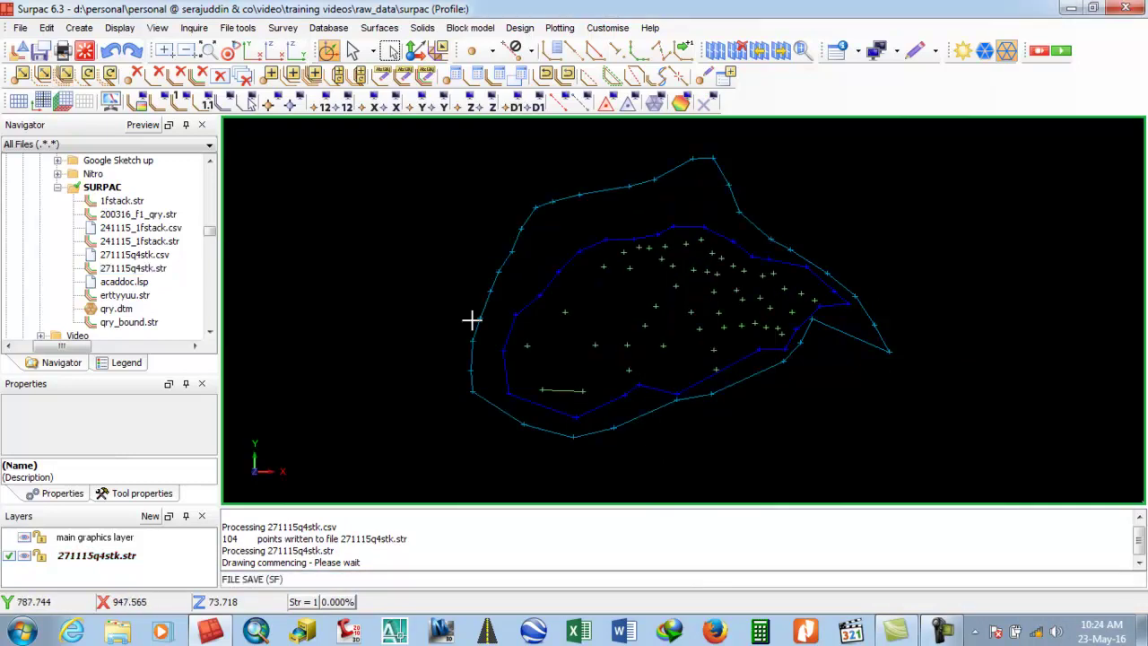
click(85, 50)
- Reload 271115q4stk.str and delete the dark-blue inner boundary and the first survey points
mouse_move(139, 272)
mouse_down()
mouse_move(505, 272)
mouse_move(507, 261)
mouse_up()
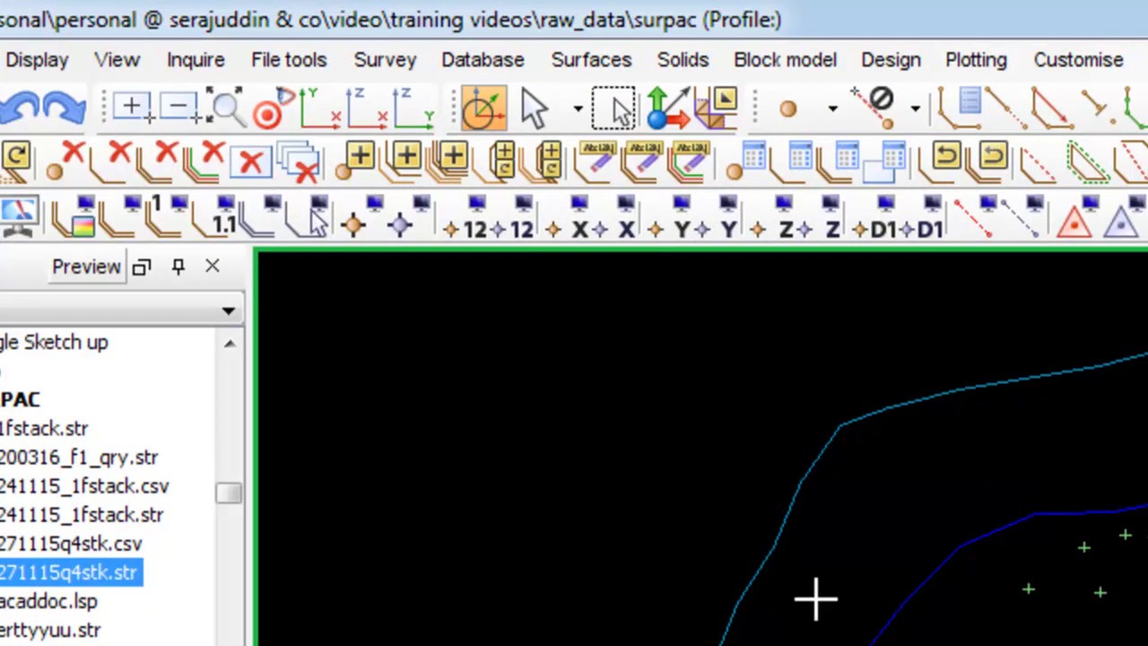
click(888, 633)
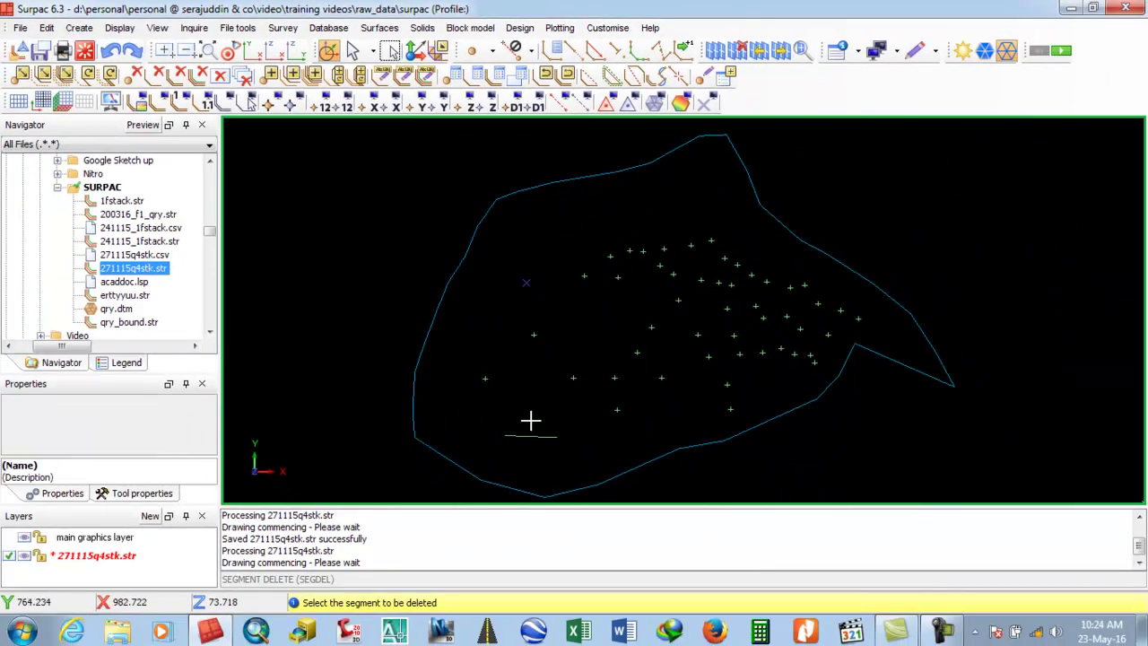
click(484, 378)
click(534, 335)
click(584, 276)
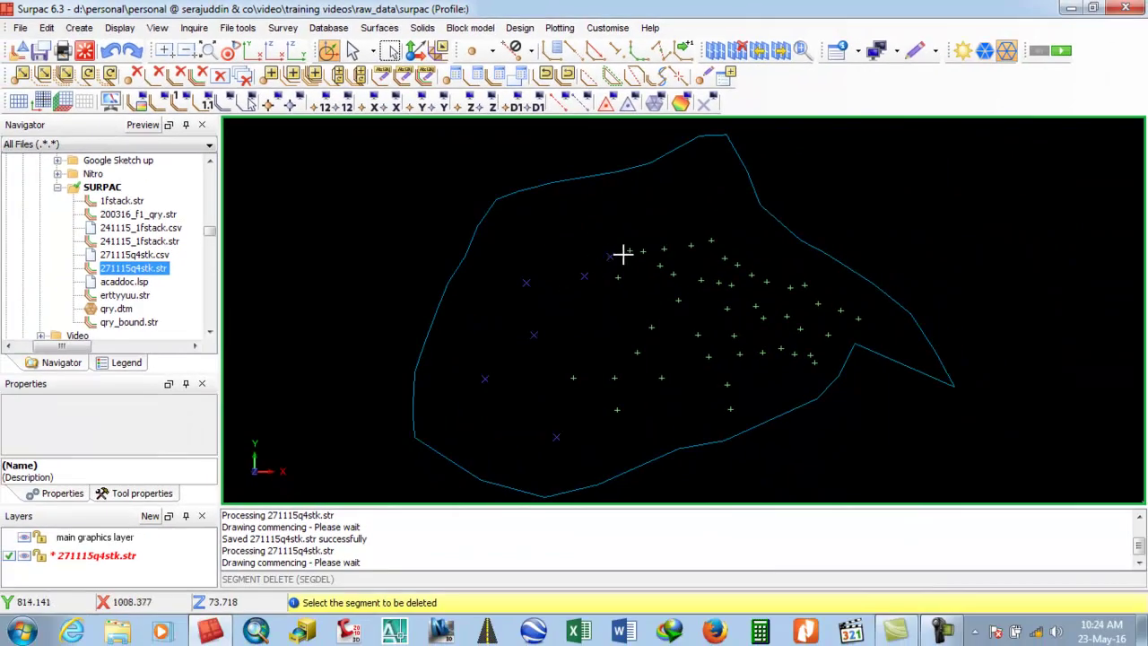
click(712, 241)
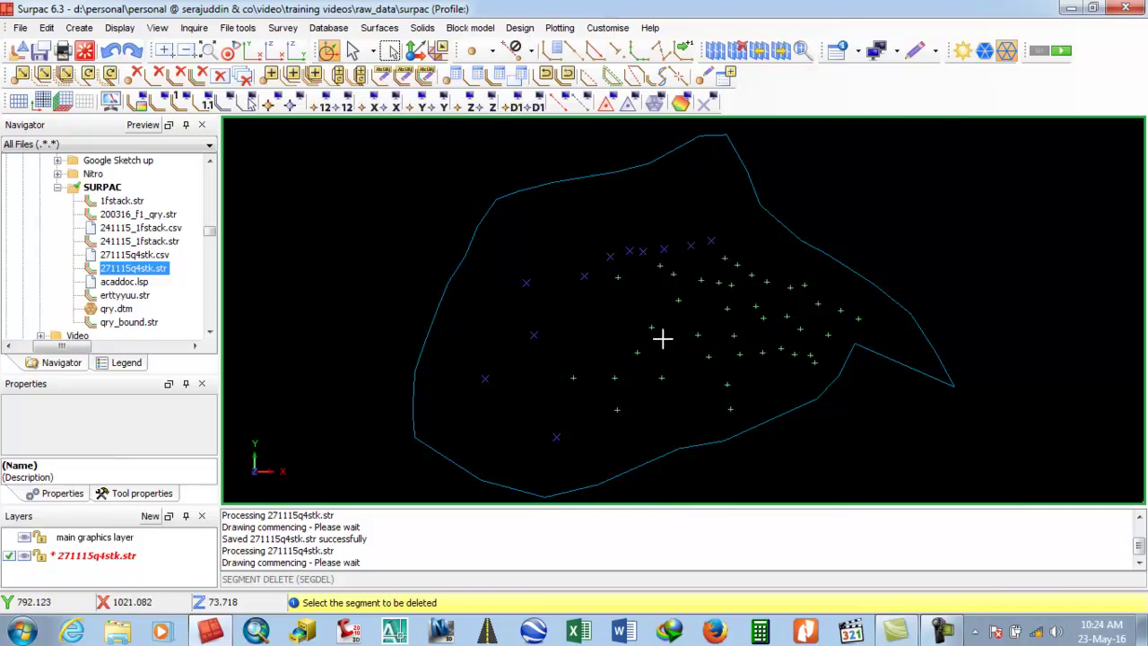
click(628, 352)
- Delete the remaining survey points, leaving only the cyan boundary string
click(651, 327)
click(678, 298)
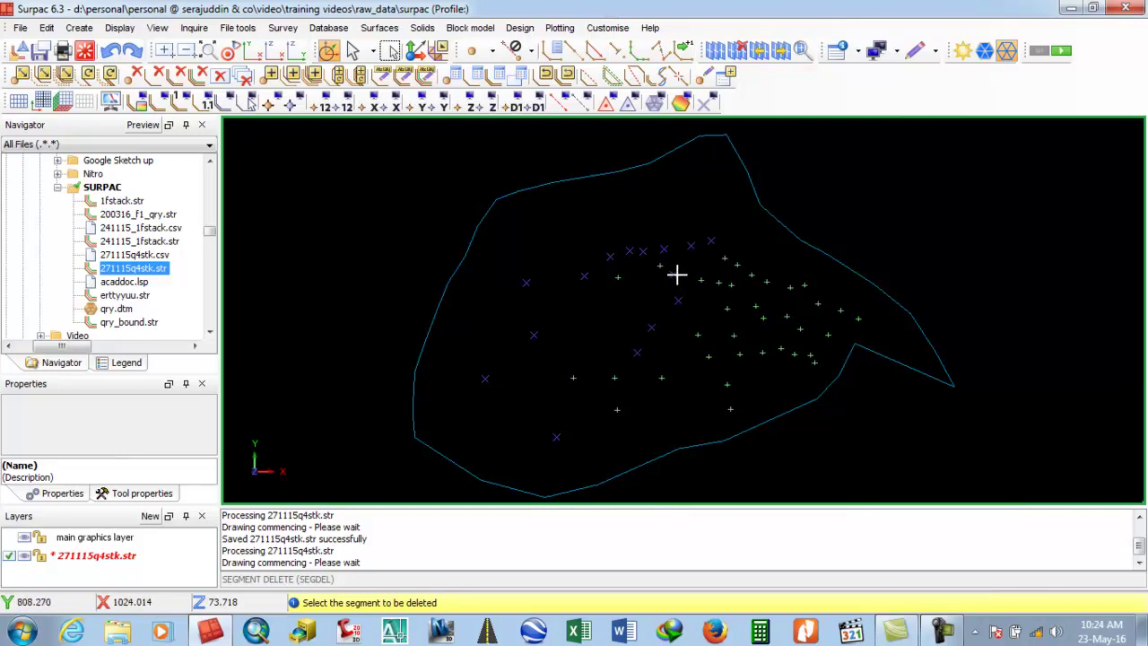
click(618, 278)
click(701, 281)
click(725, 259)
click(719, 284)
click(763, 318)
click(756, 306)
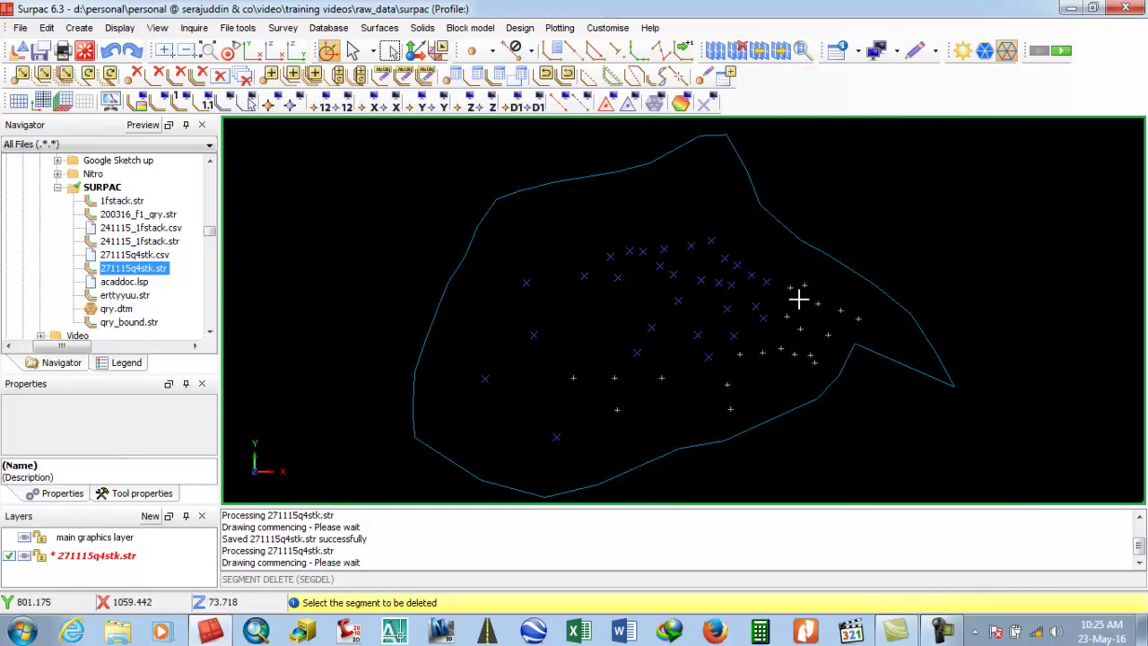
click(789, 286)
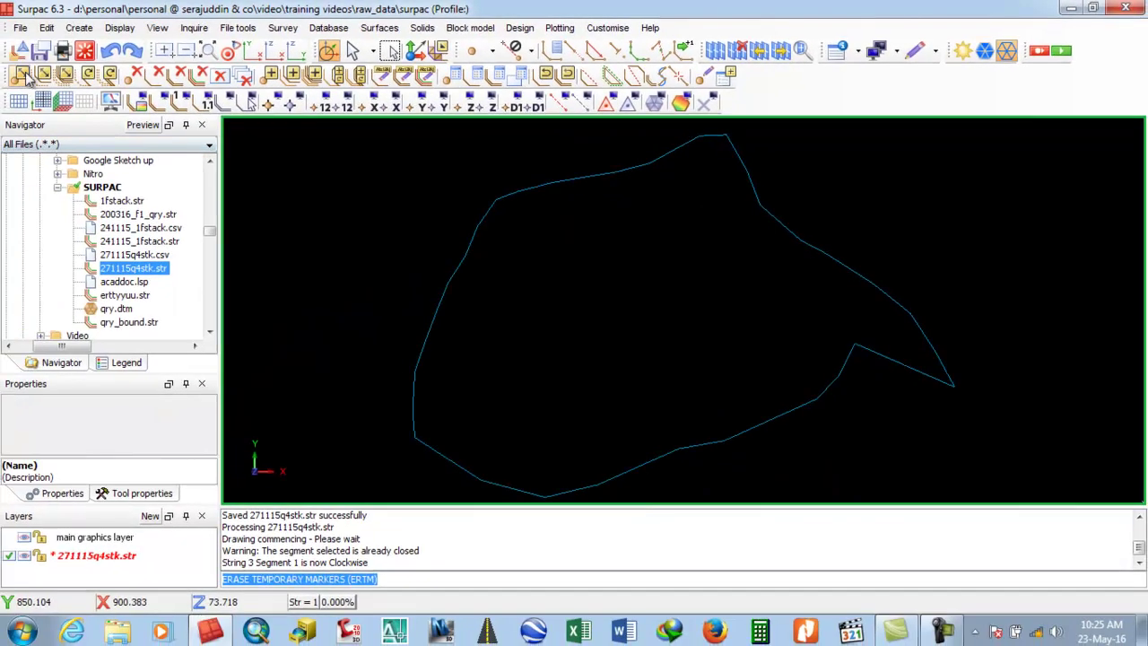
- Save the boundary as 271115q4stk_bound.str with purpose 'boundary' and clear graphics
key(ctrl+s)
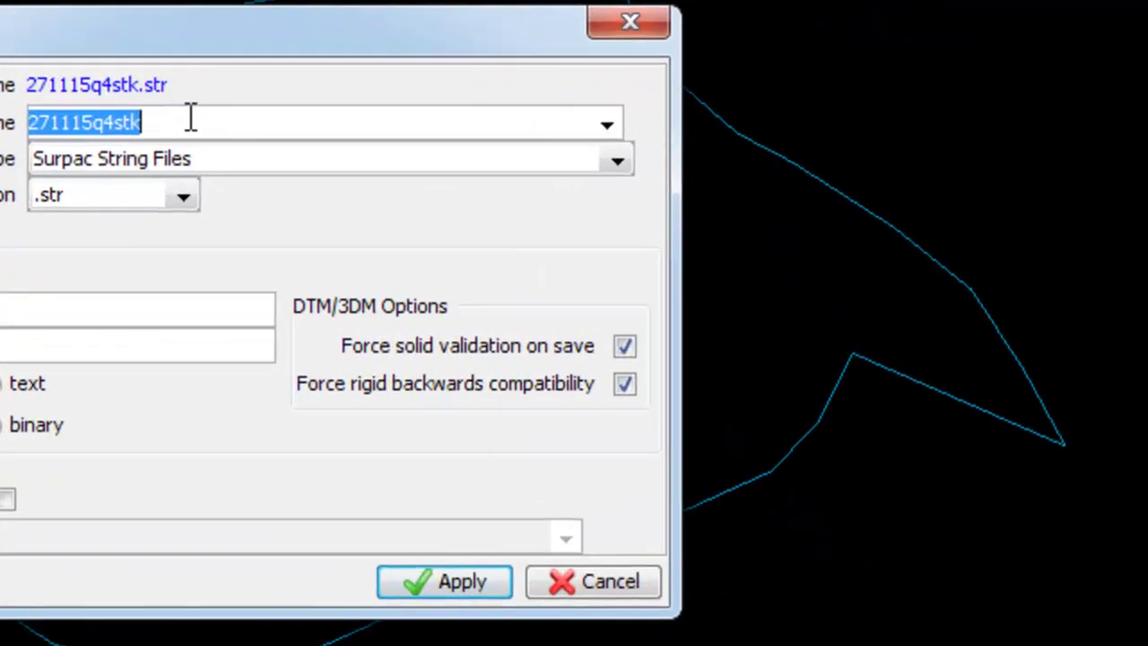
click(229, 129)
text(_)
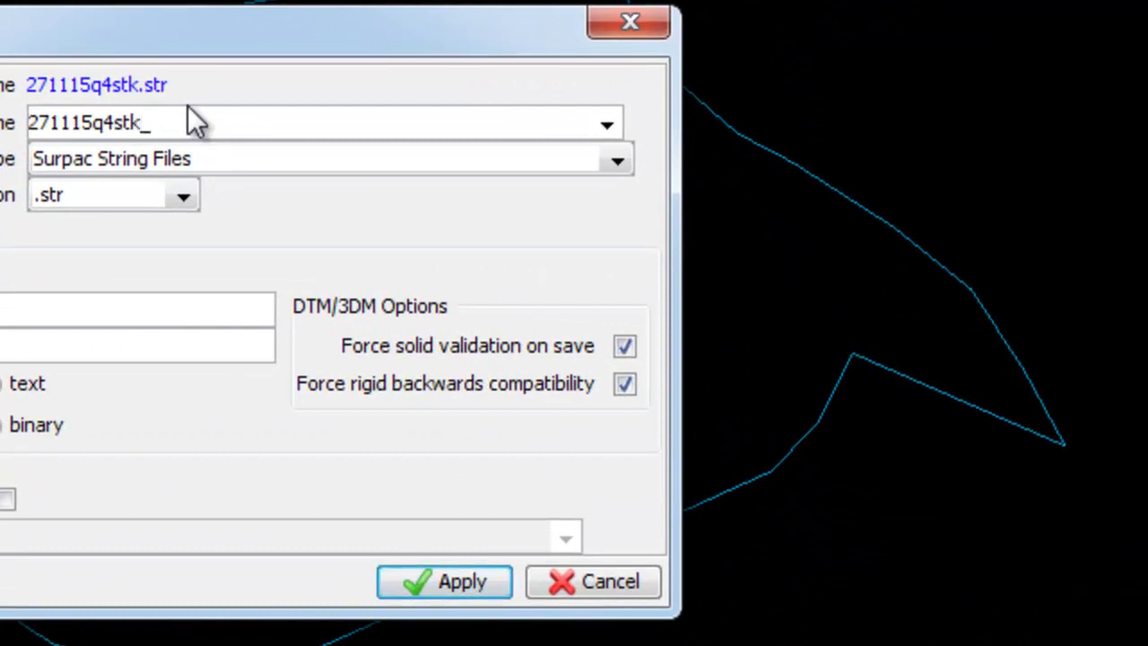
text(bound)
click(119, 307)
text(boundary)
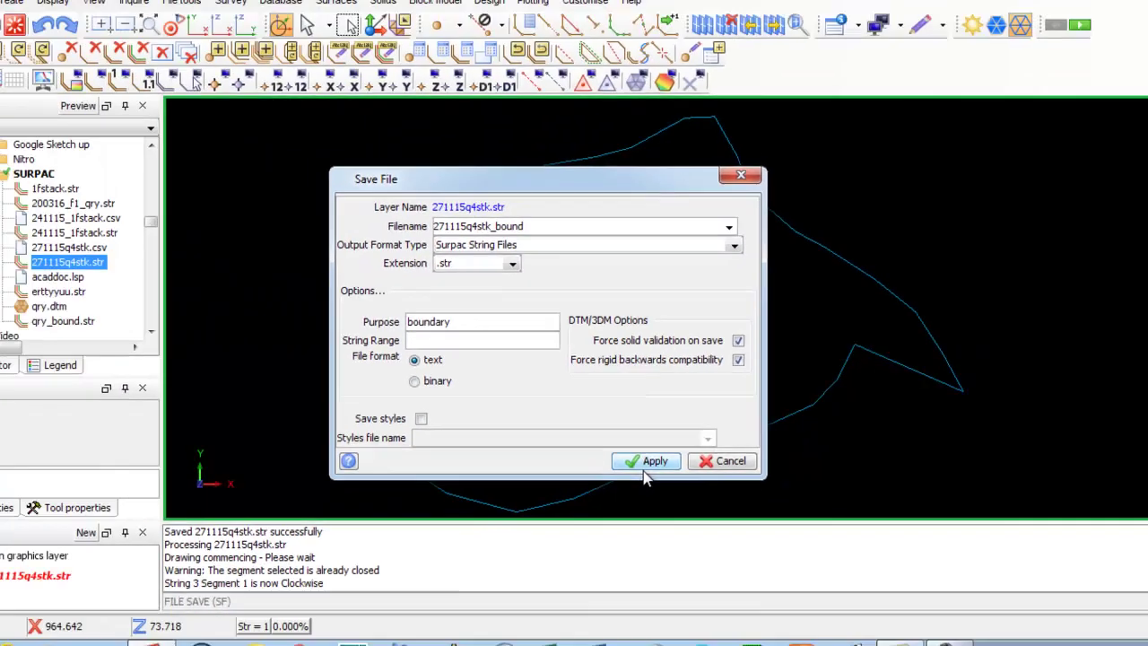
click(646, 463)
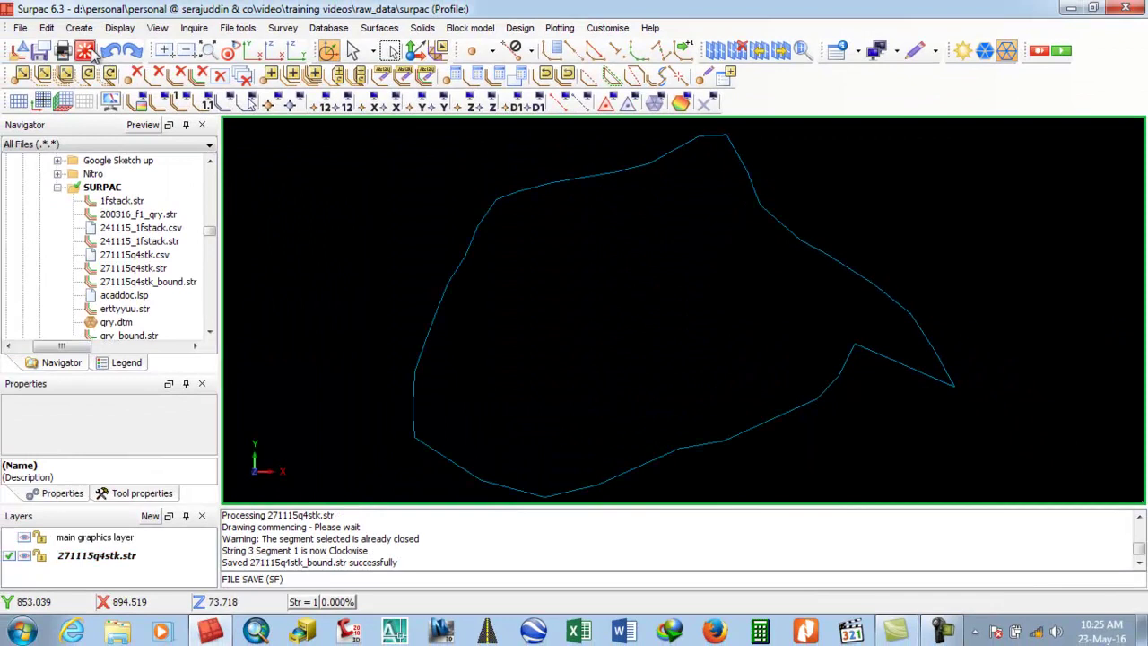
click(87, 51)
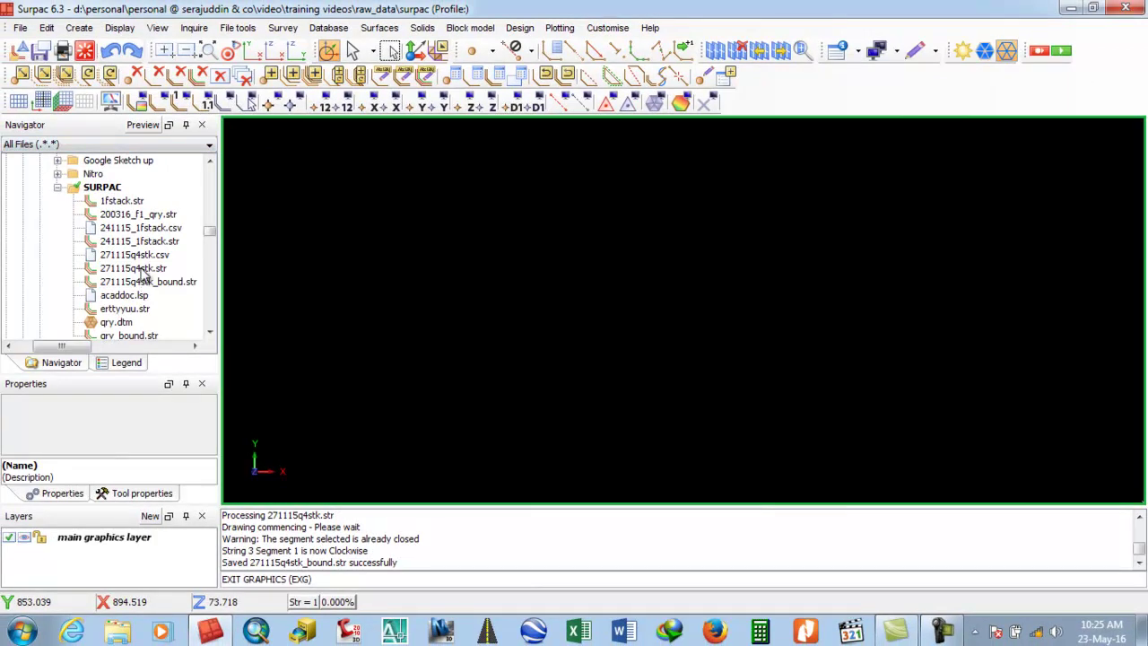
- Build a DTM from 271115q4stk.str, save it over 271115q4stk.dtm, and clear graphics
drag(141, 272, 376, 246)
click(396, 34)
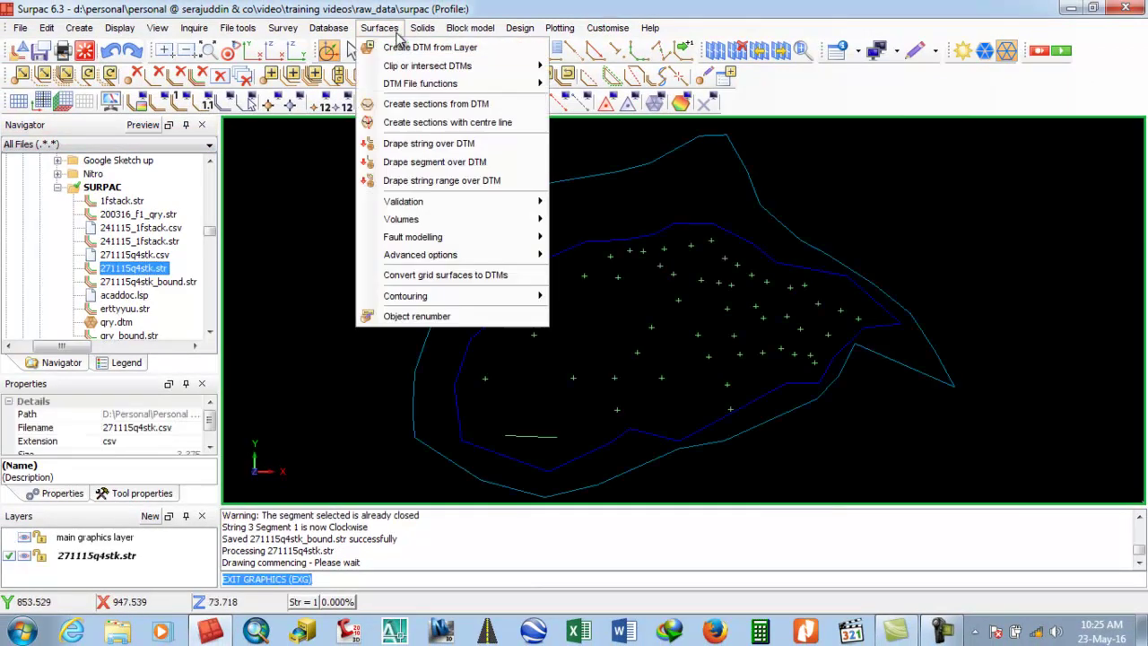
click(421, 46)
click(594, 403)
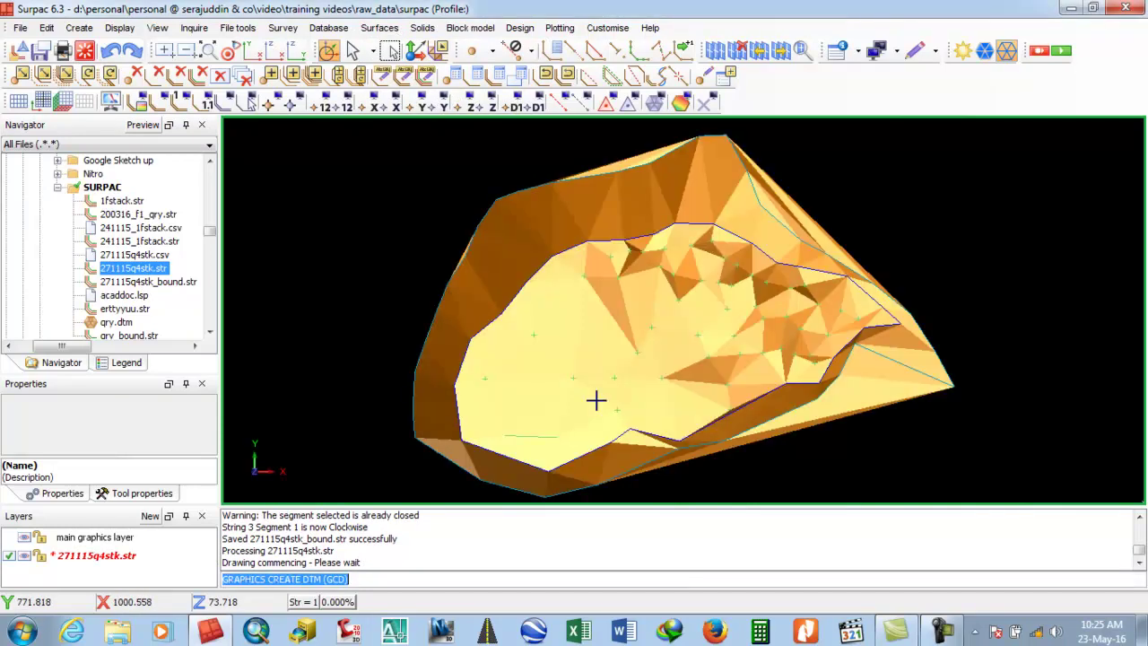
click(39, 51)
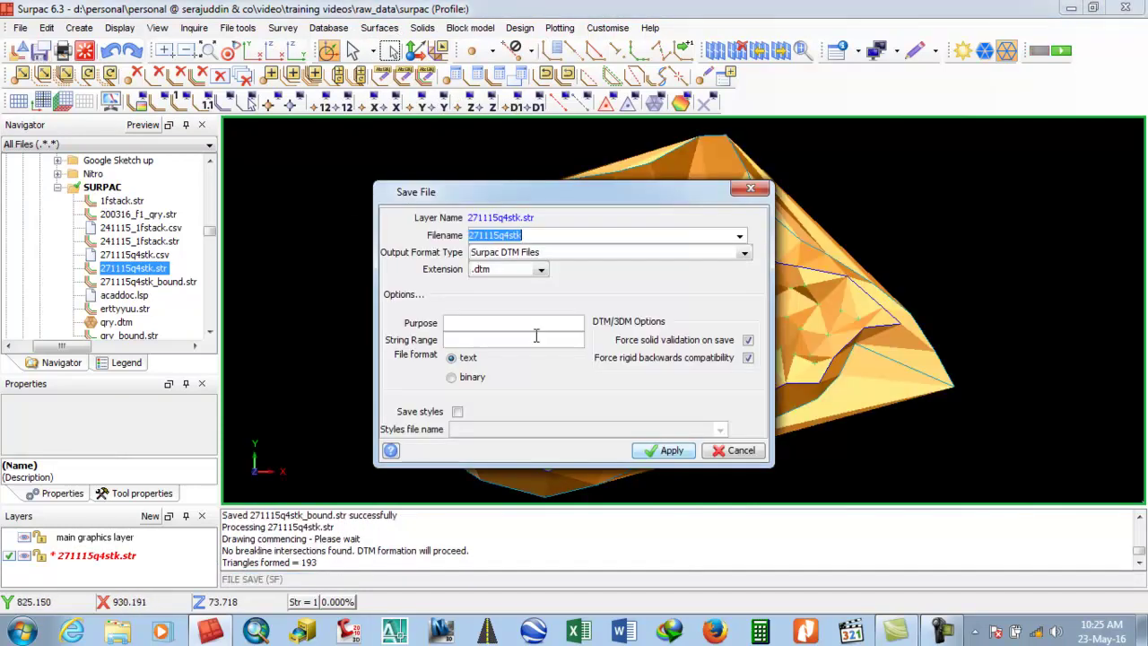
click(665, 451)
click(628, 373)
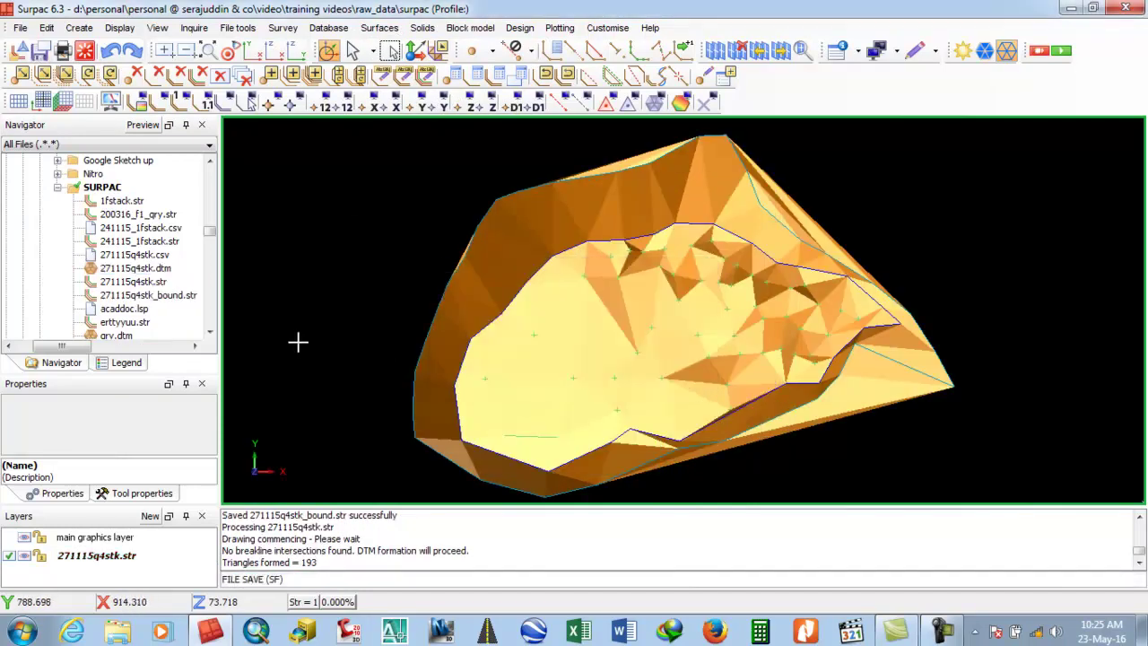
click(84, 51)
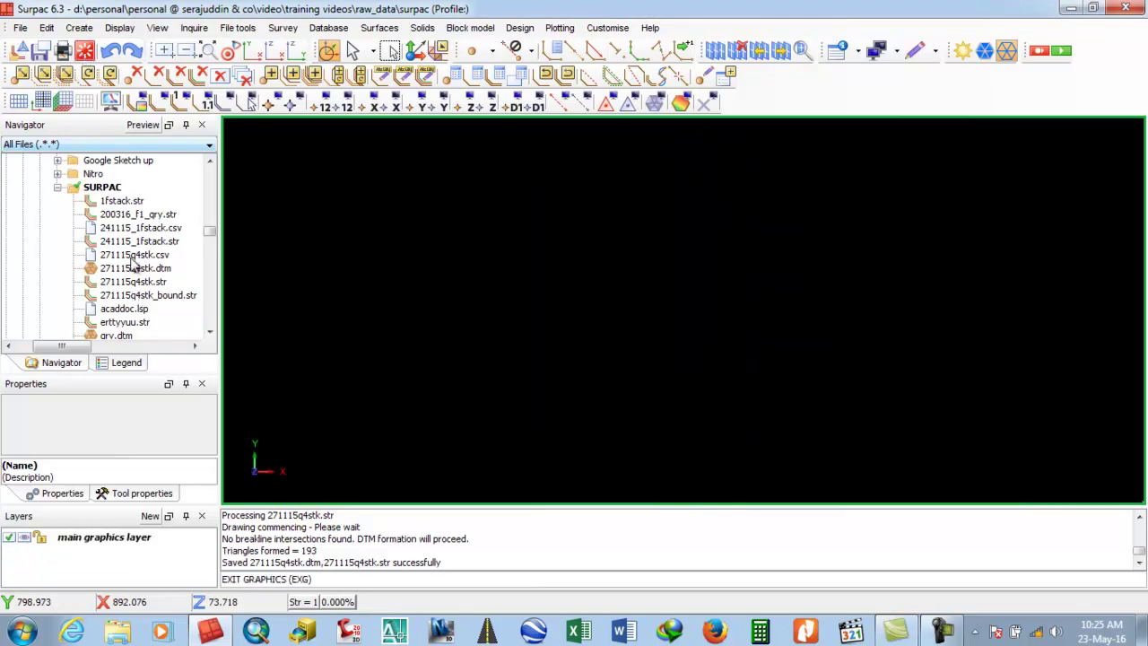
- Triangulate 271115q4stk_bound.str into a 43-triangle DTM, overwriting 271115q4stk_bound.dtm, then clear graphics
drag(150, 302, 708, 274)
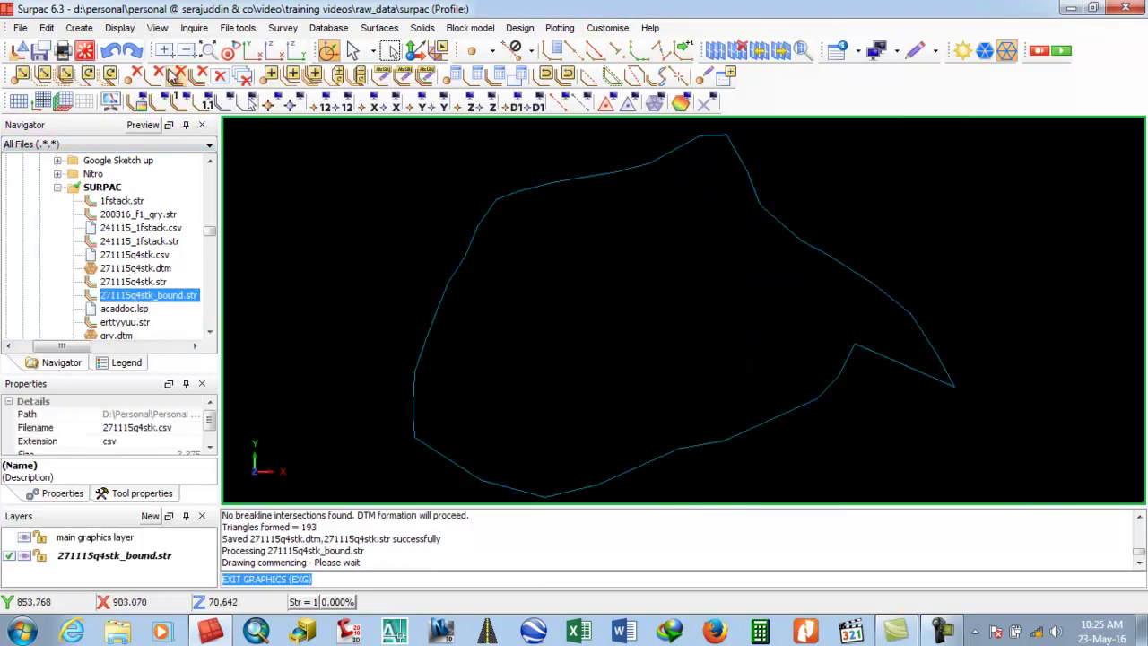
click(379, 28)
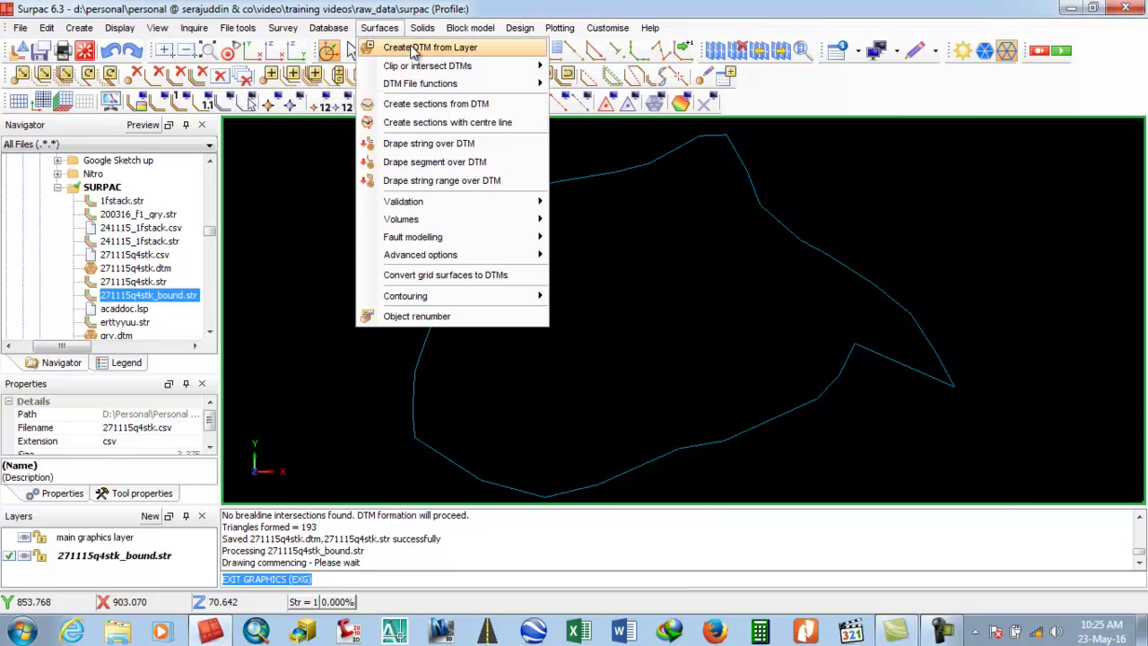
click(394, 44)
click(621, 400)
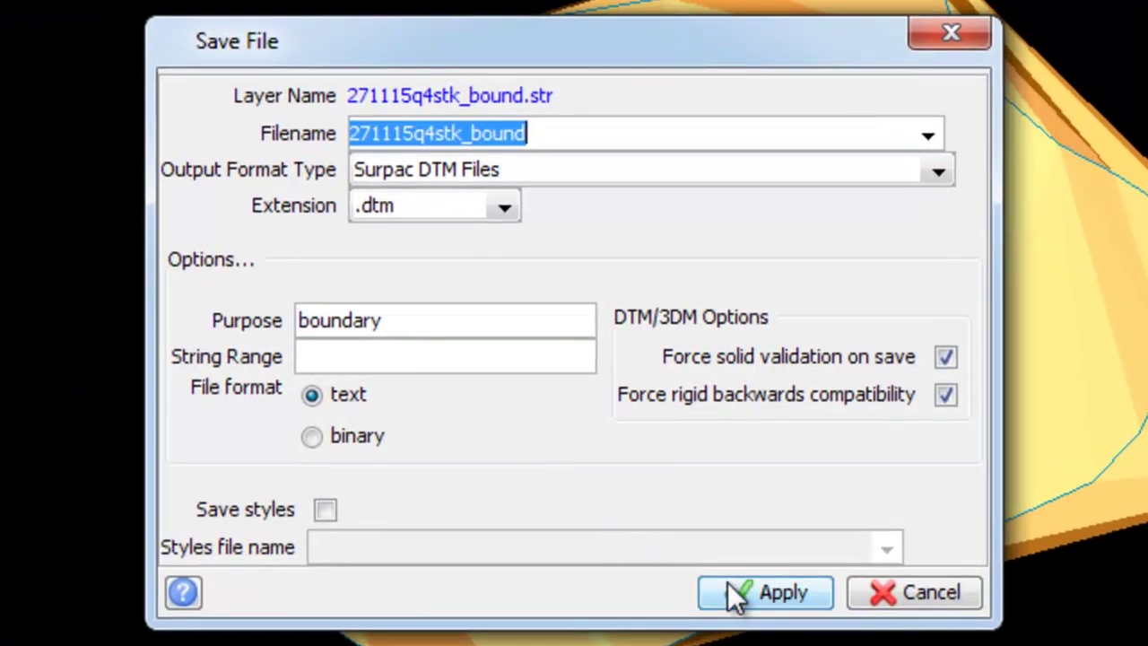
click(744, 585)
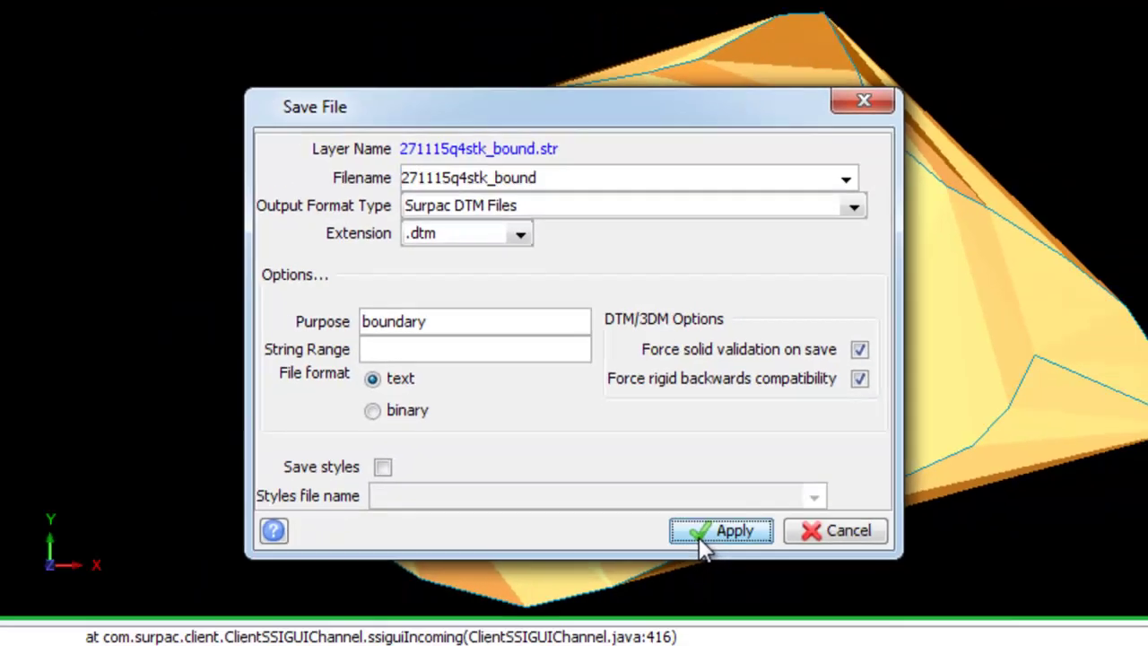
click(741, 612)
click(632, 367)
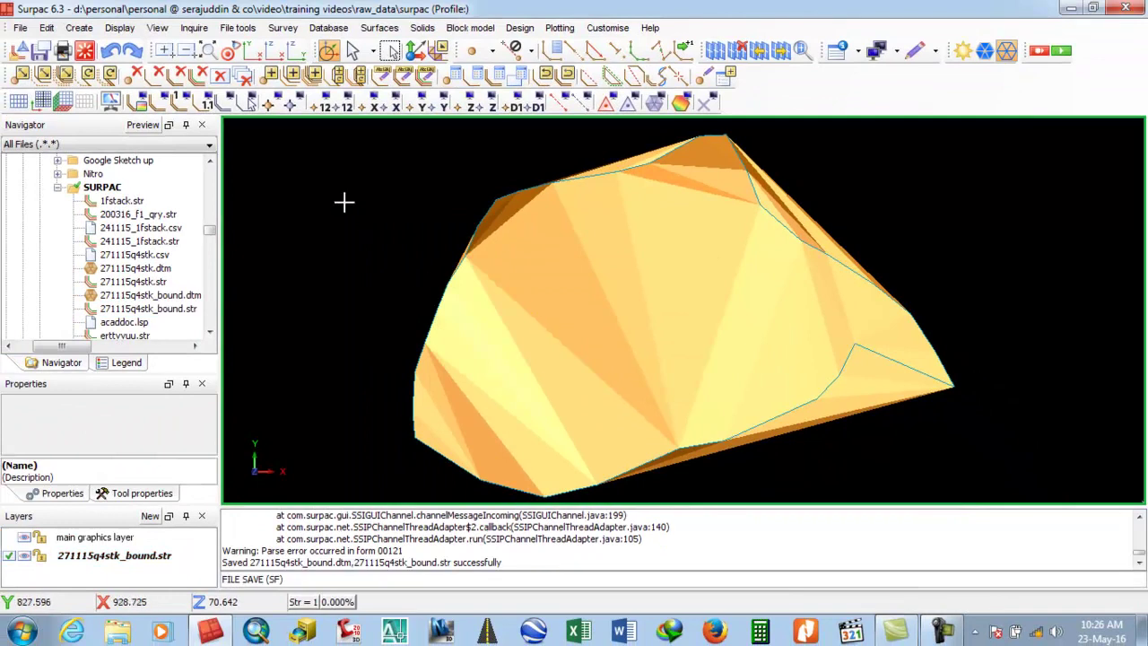
click(85, 50)
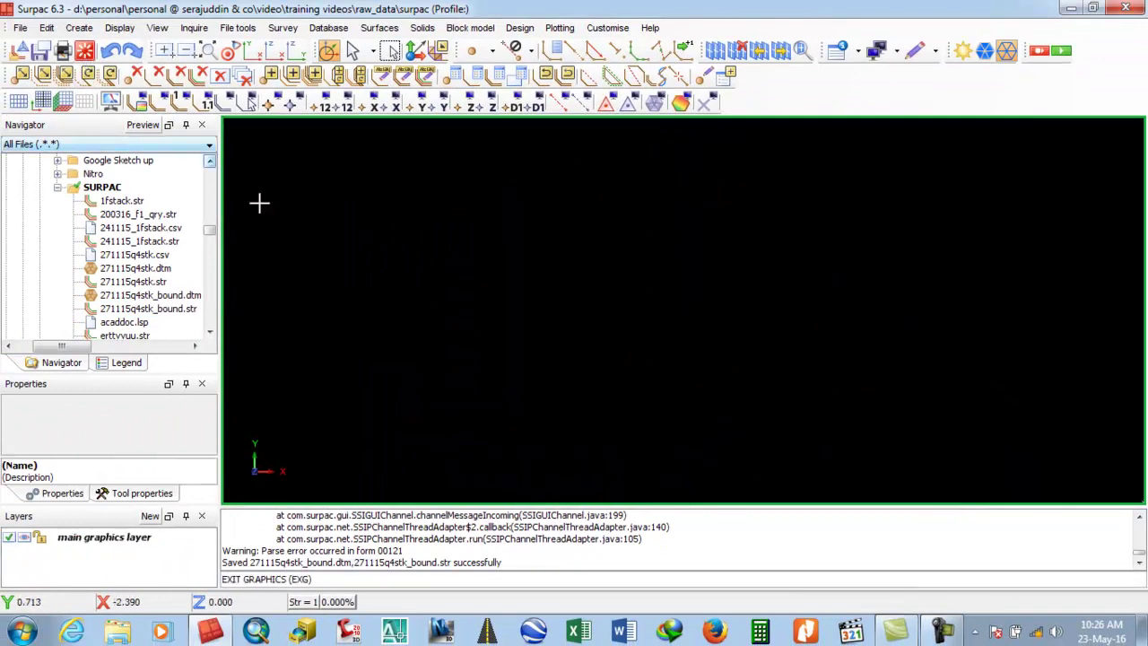
- Clear the message log and start a cut and fill calculation between DTMs
right_click(556, 529)
click(584, 540)
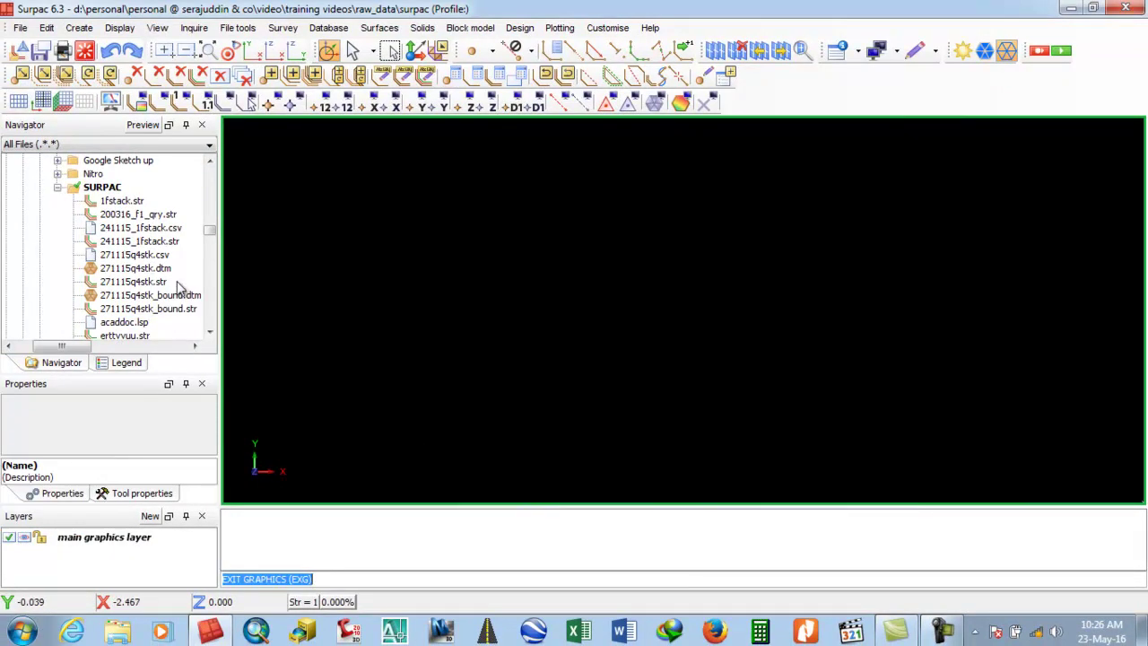
click(379, 28)
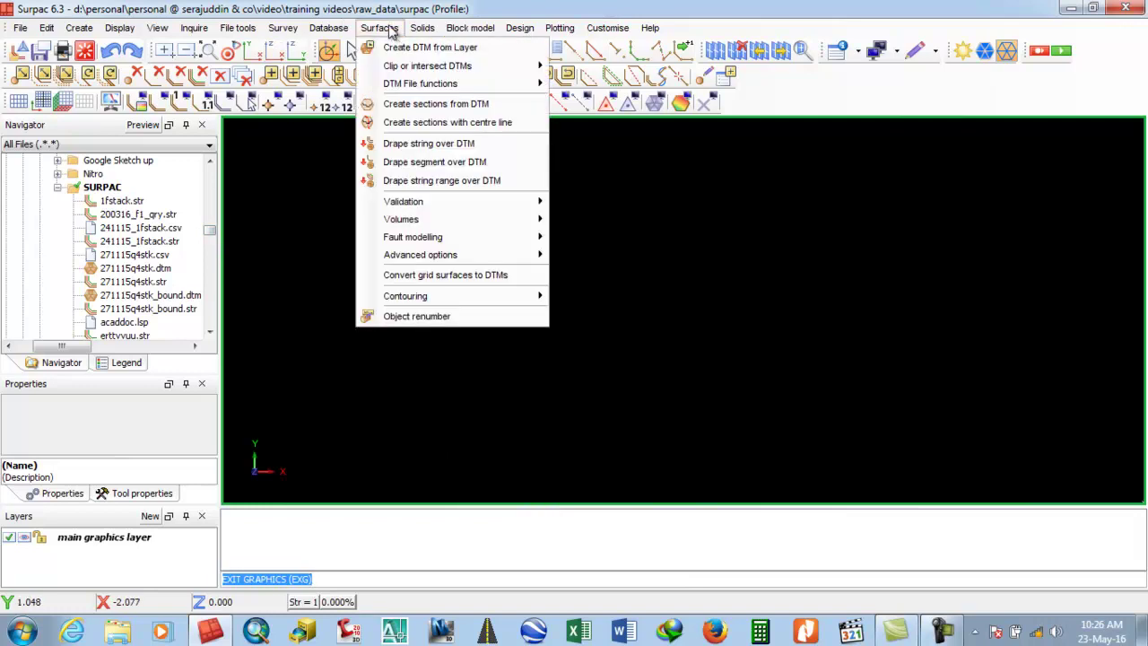
mouse_move(422, 220)
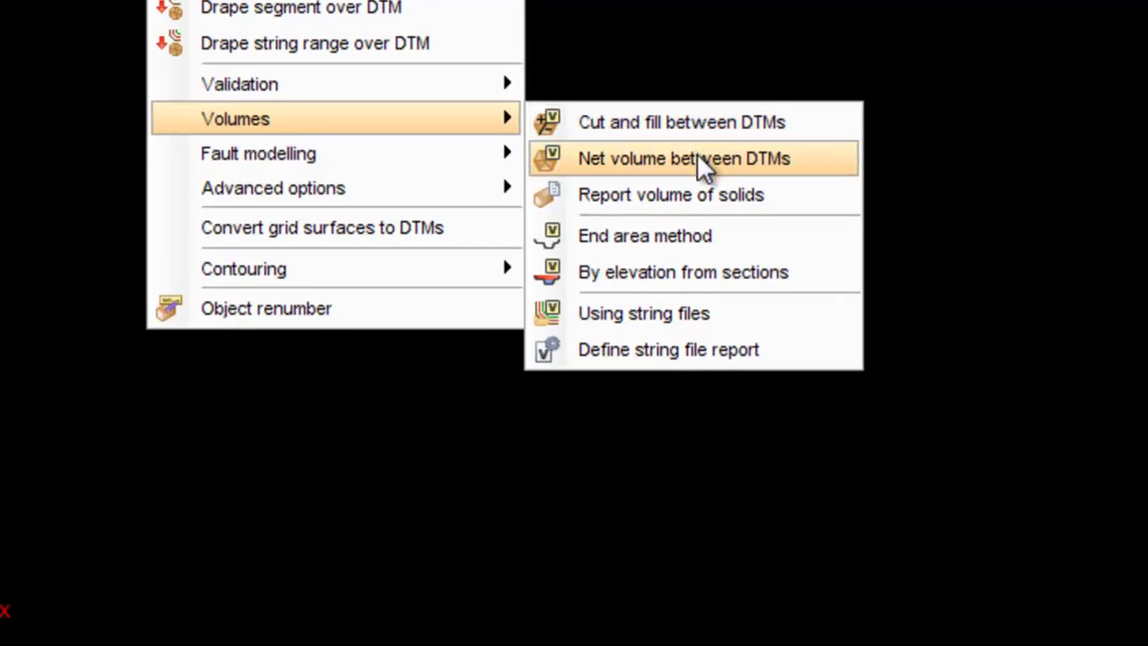
click(691, 123)
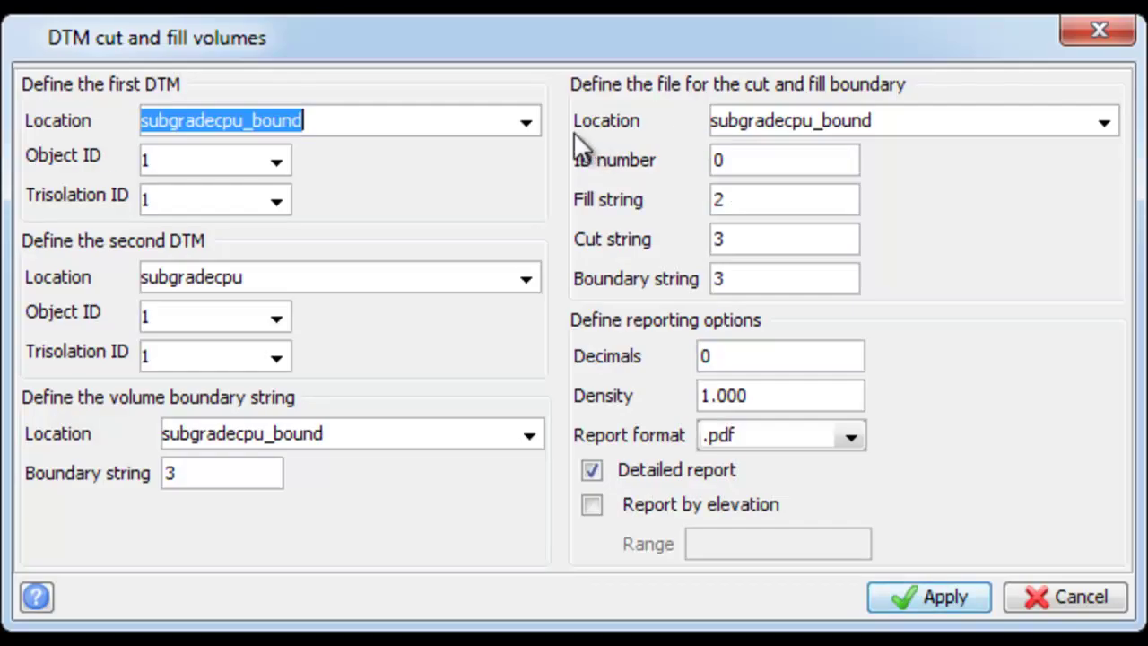
- Choose 271115q4stk_bound.dtm as the first DTM and 271115q4stk.dtm as the second
click(524, 125)
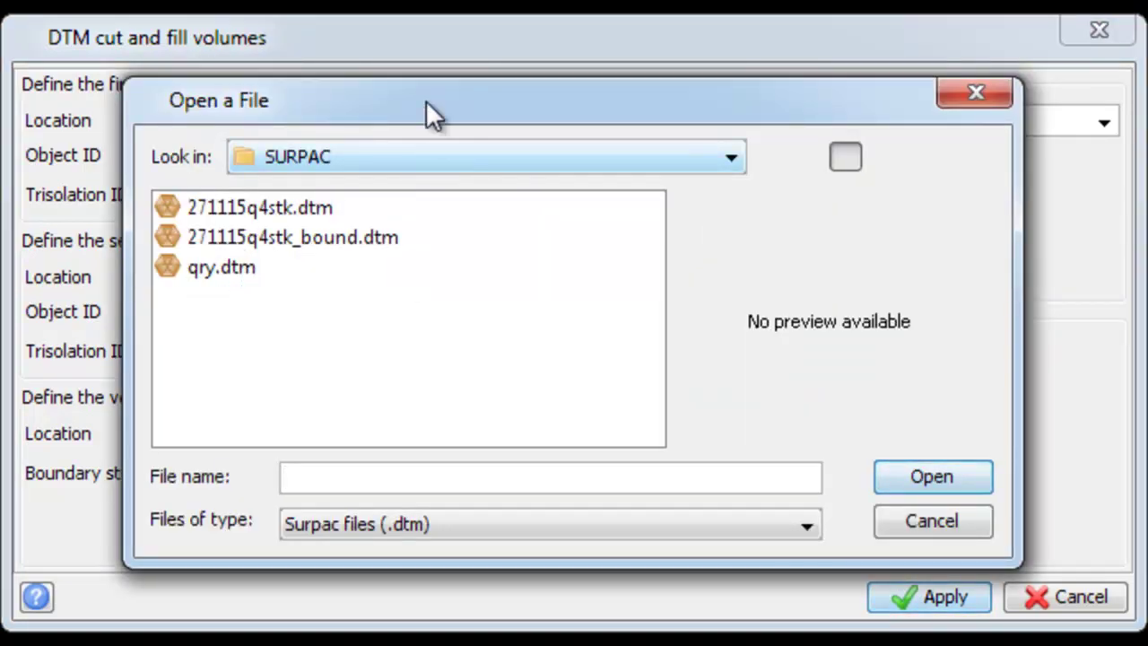
mouse_move(430, 107)
mouse_down()
mouse_move(447, 141)
mouse_move(418, 97)
mouse_up()
click(345, 235)
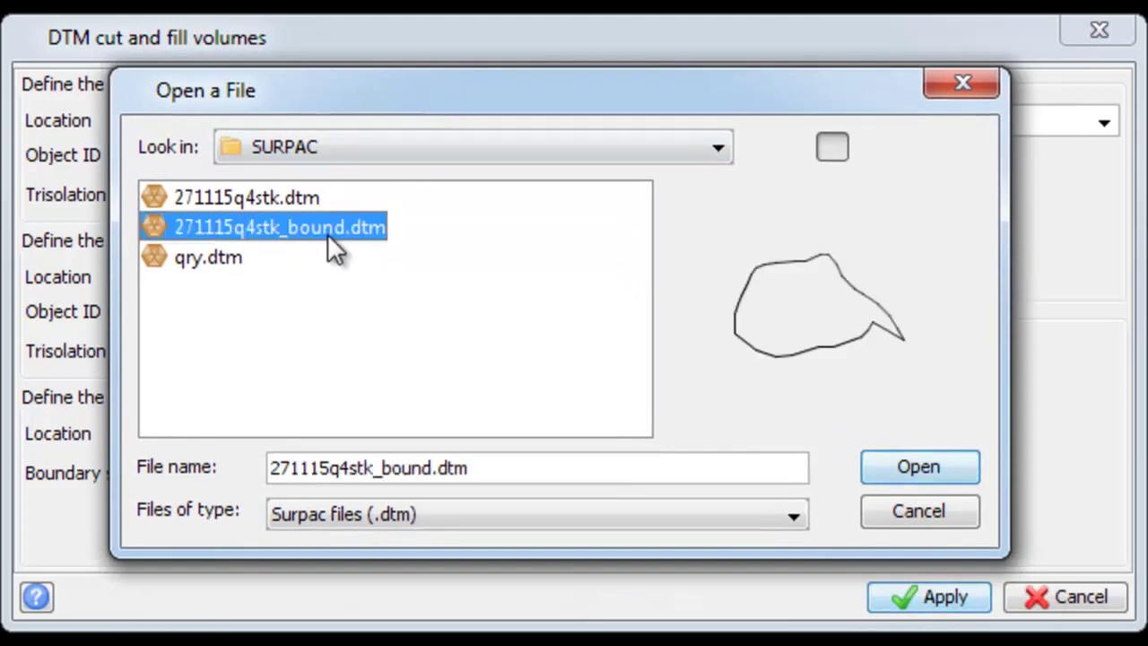
click(879, 462)
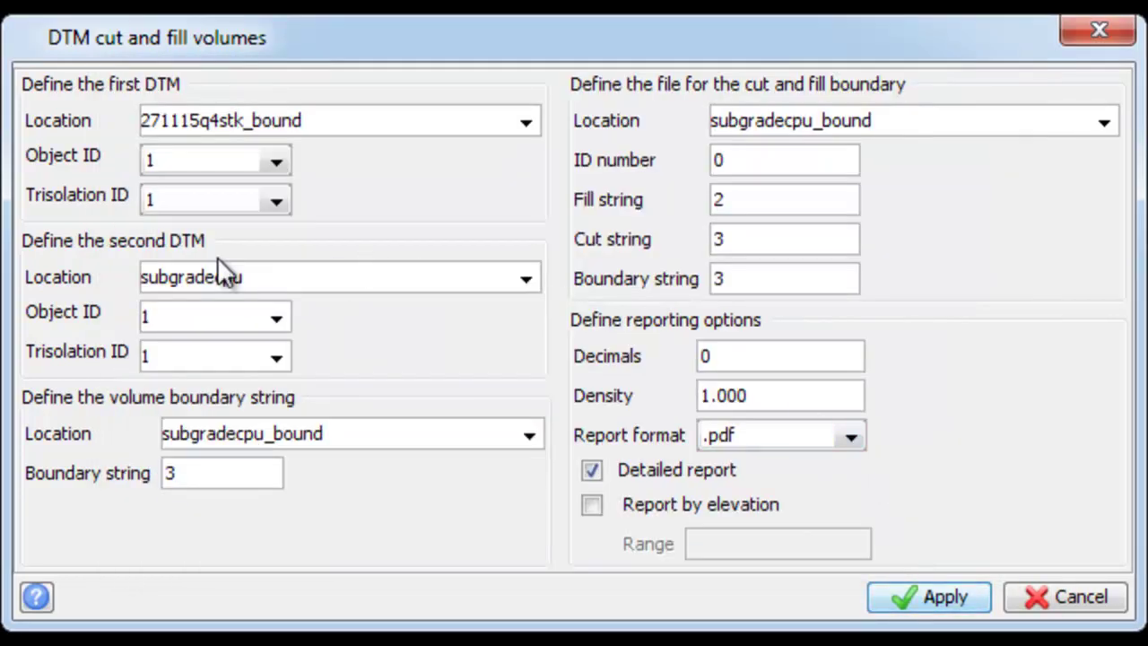
click(527, 279)
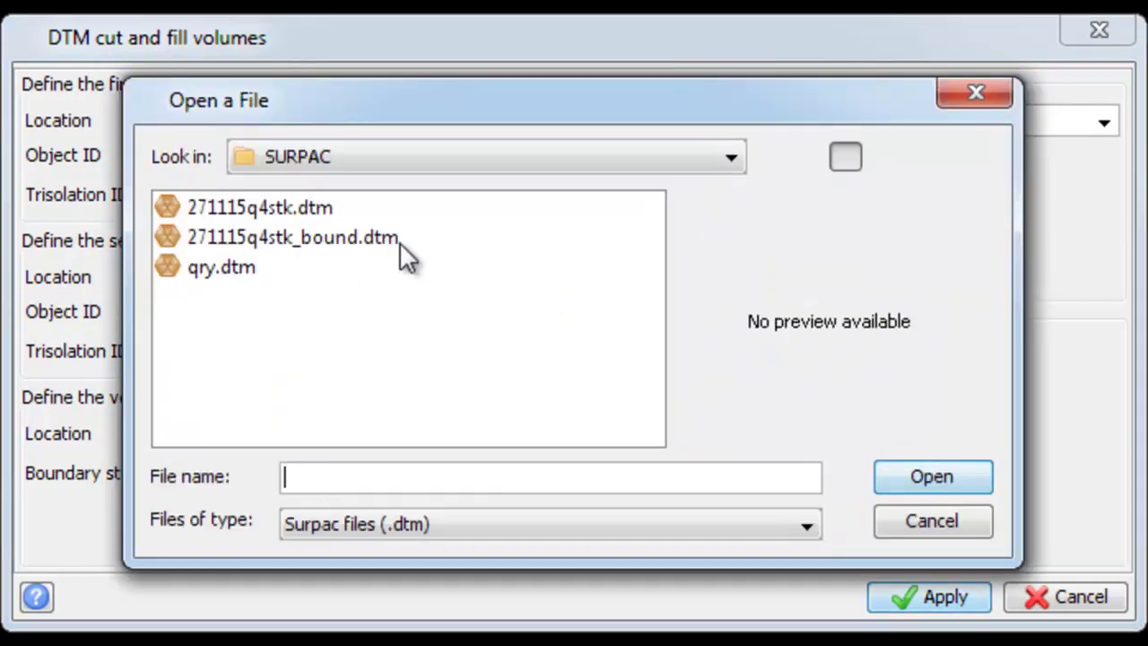
click(292, 207)
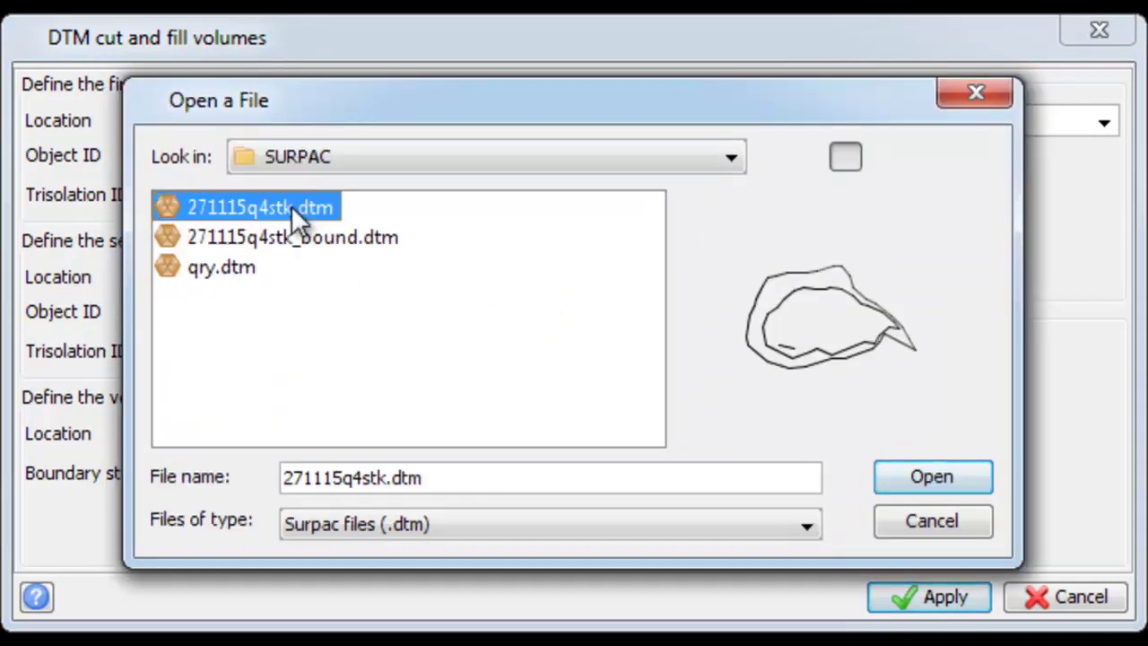
click(911, 476)
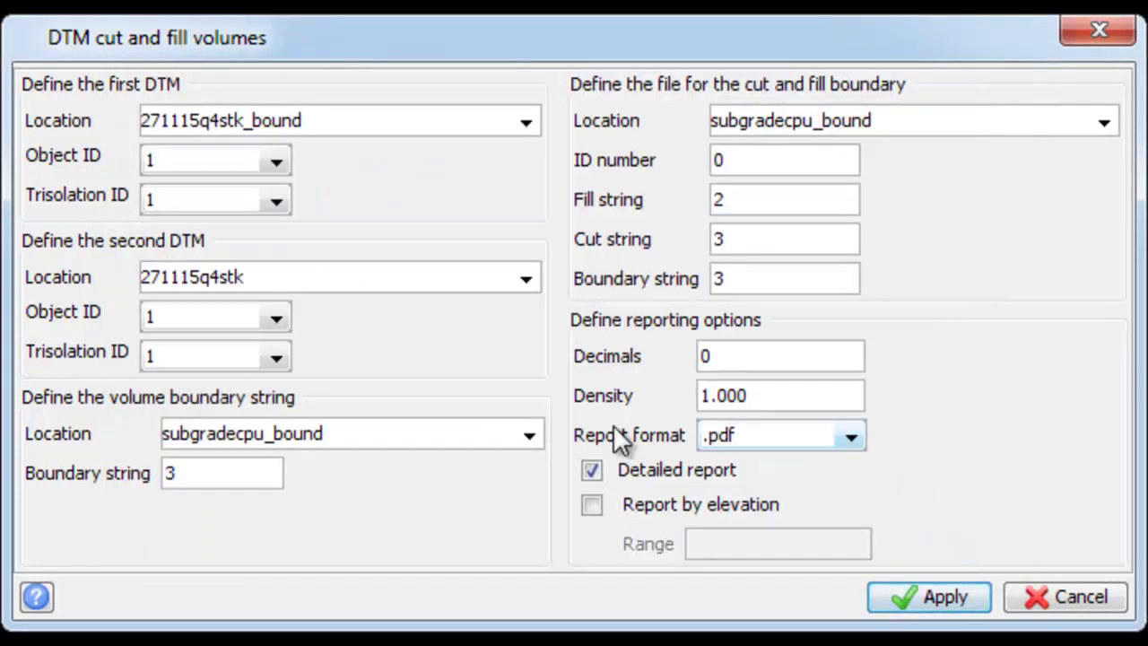
- Set 271115q4stk_bound.str as the volume boundary and rename the output to vlm_
click(529, 436)
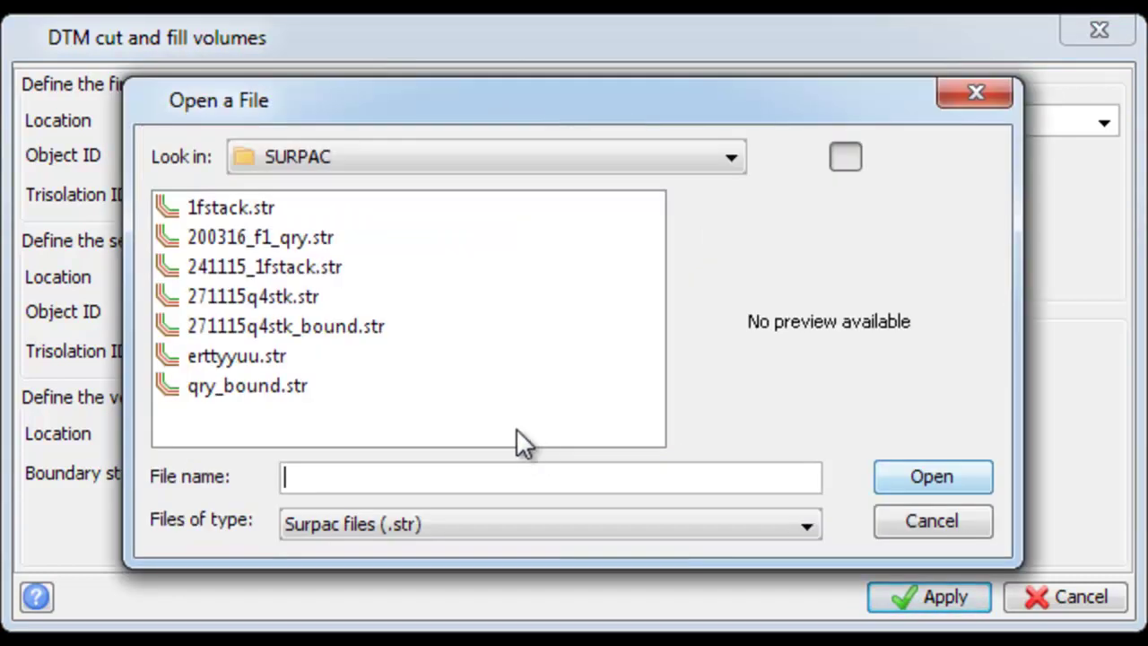
click(284, 327)
click(983, 477)
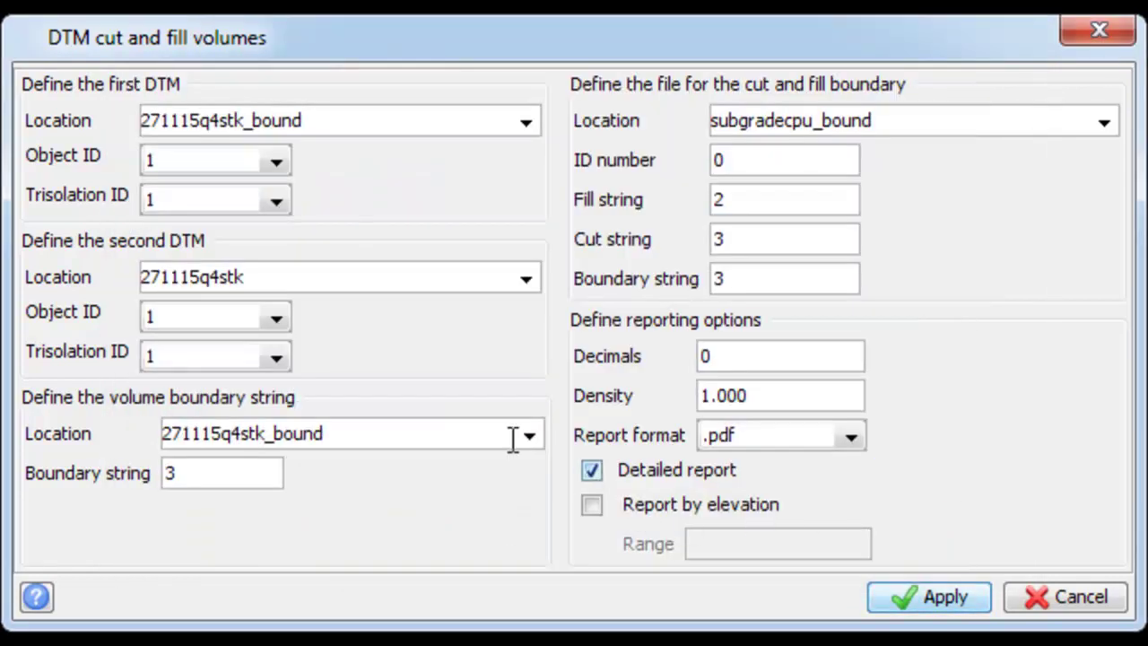
double_click(954, 120)
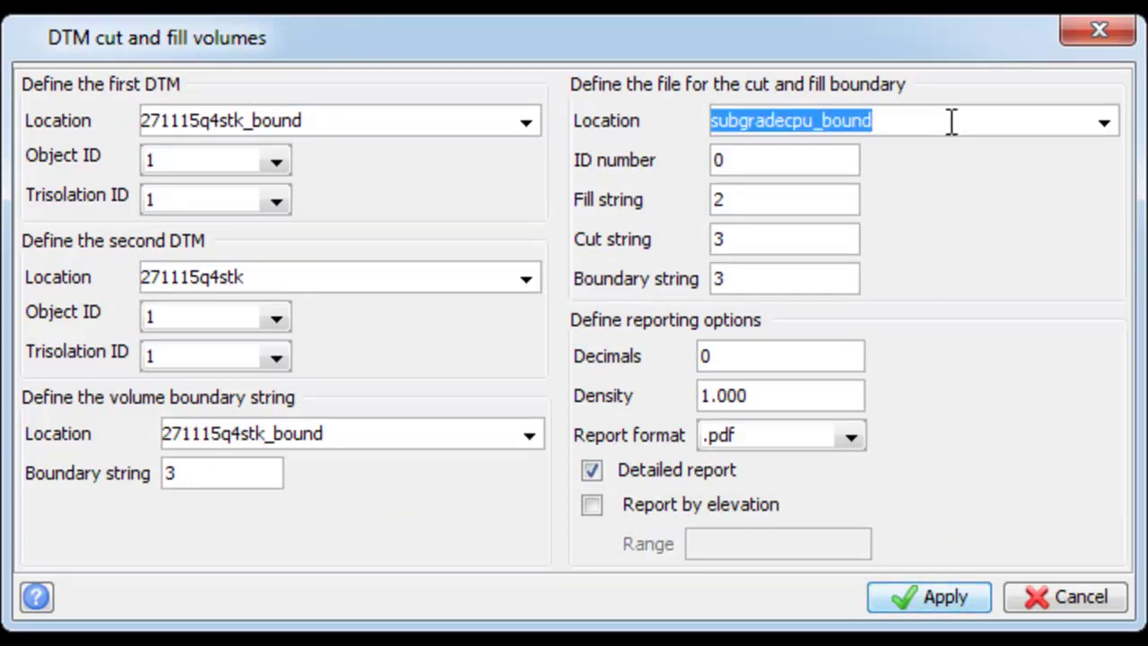
text(vlm)
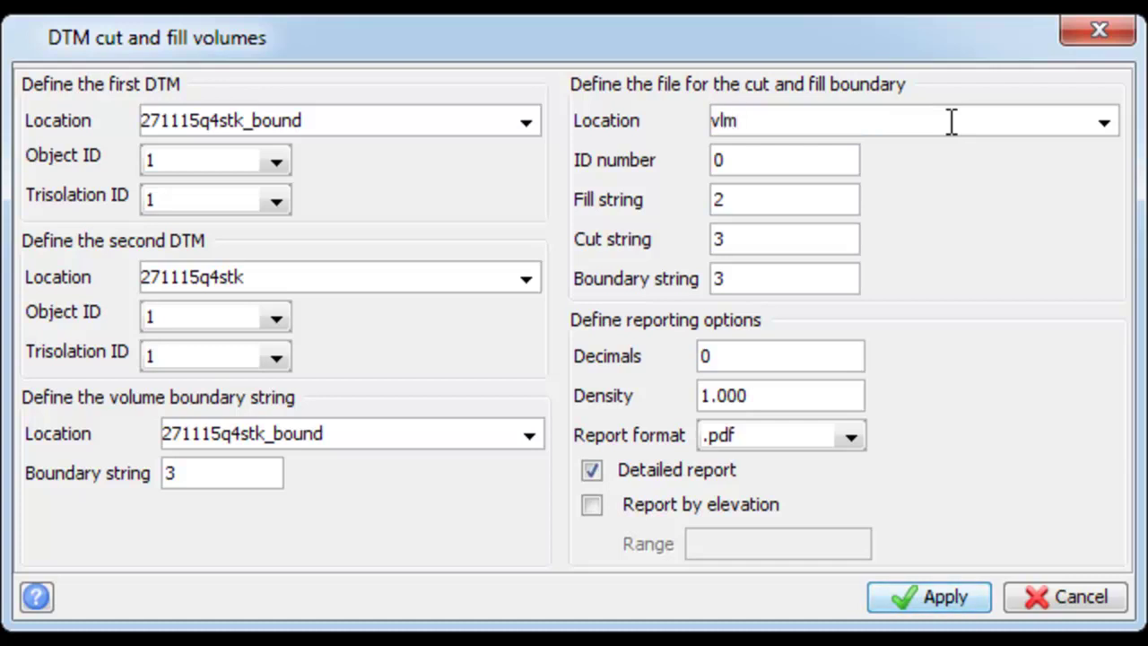
text(_)
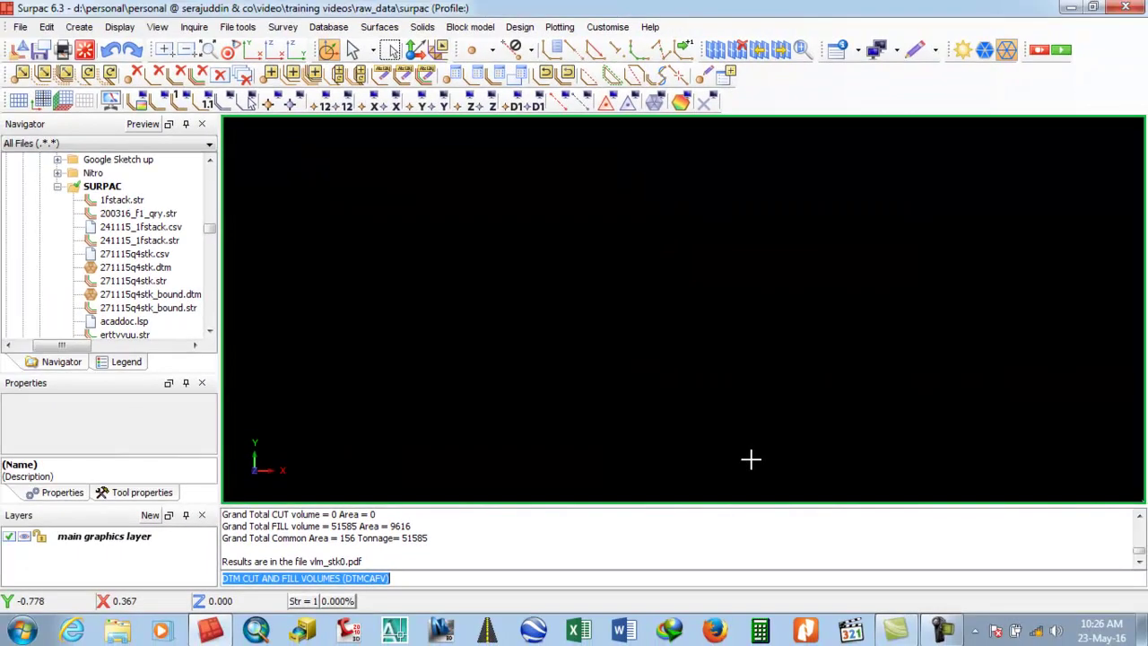
- Review vlm_stk0.pdf (51585 fill volume, zero cut, 156 common area), then close Nitro Pro to return to Surpac
scroll(565, 374, down, 1)
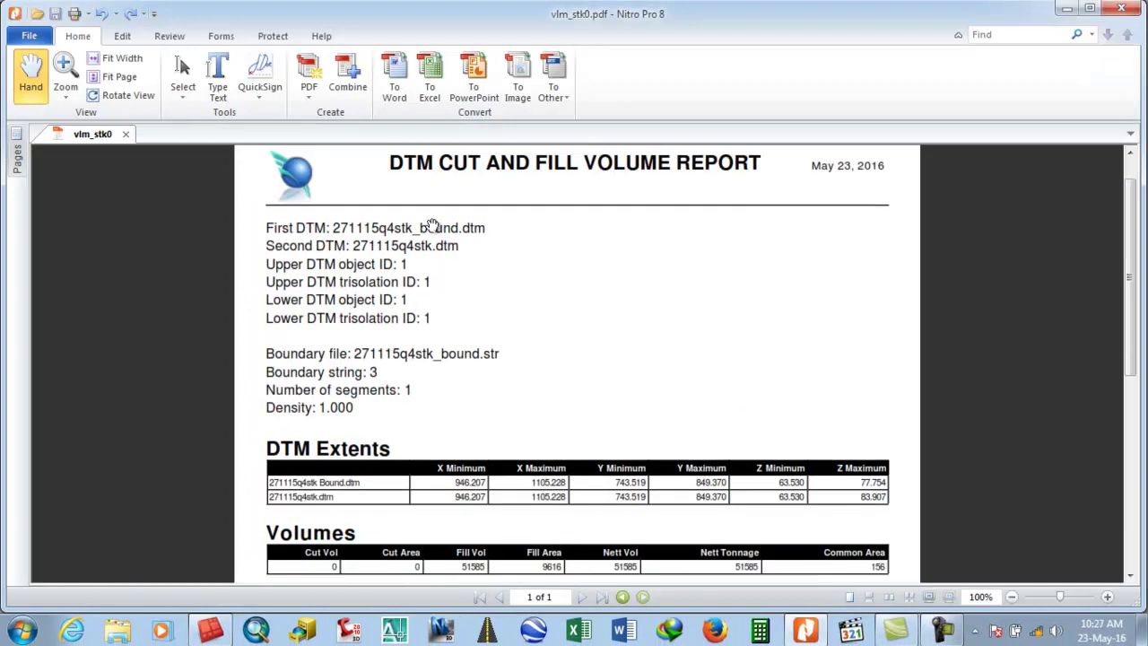
scroll(603, 316, down, 4)
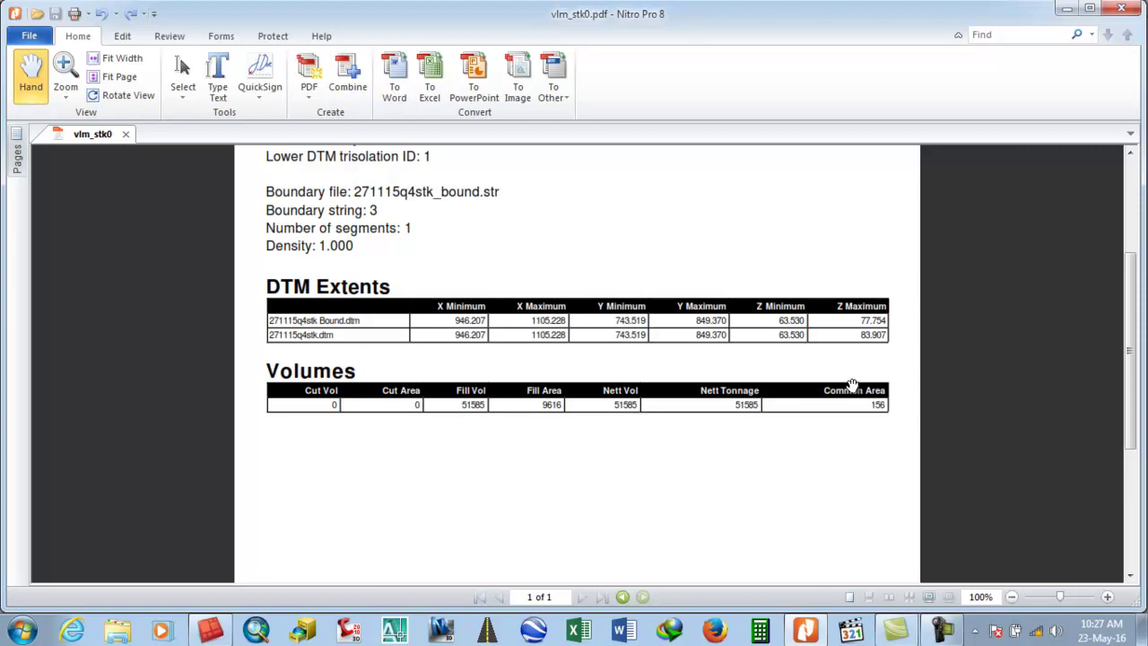
scroll(657, 396, up, 5)
scroll(669, 398, down, 4)
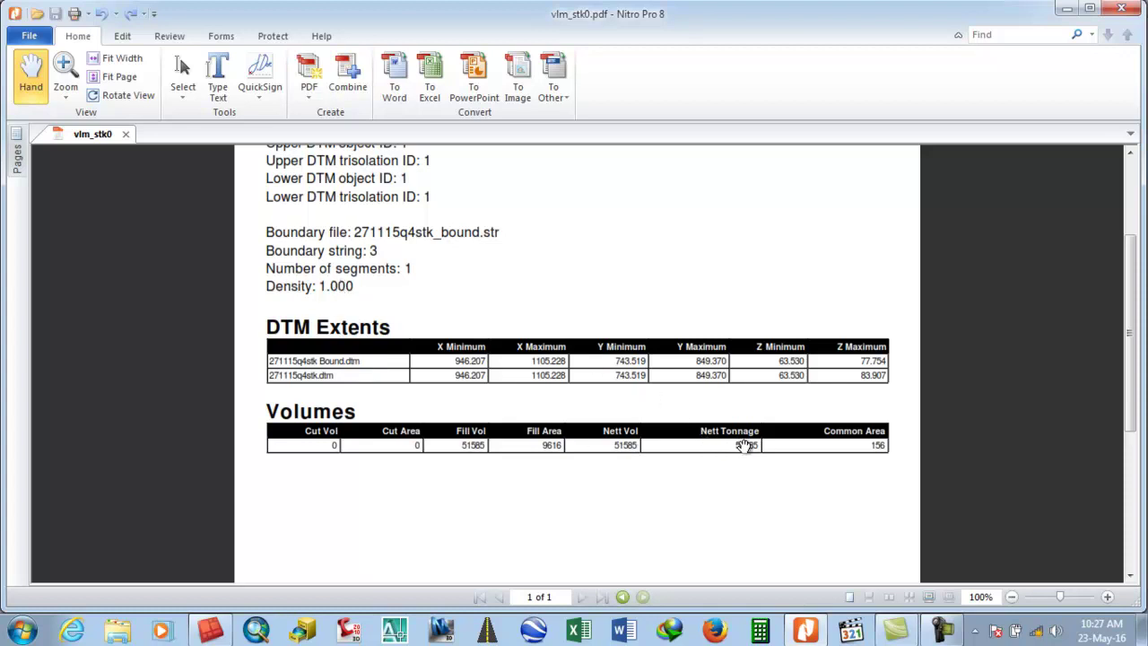
click(1126, 9)
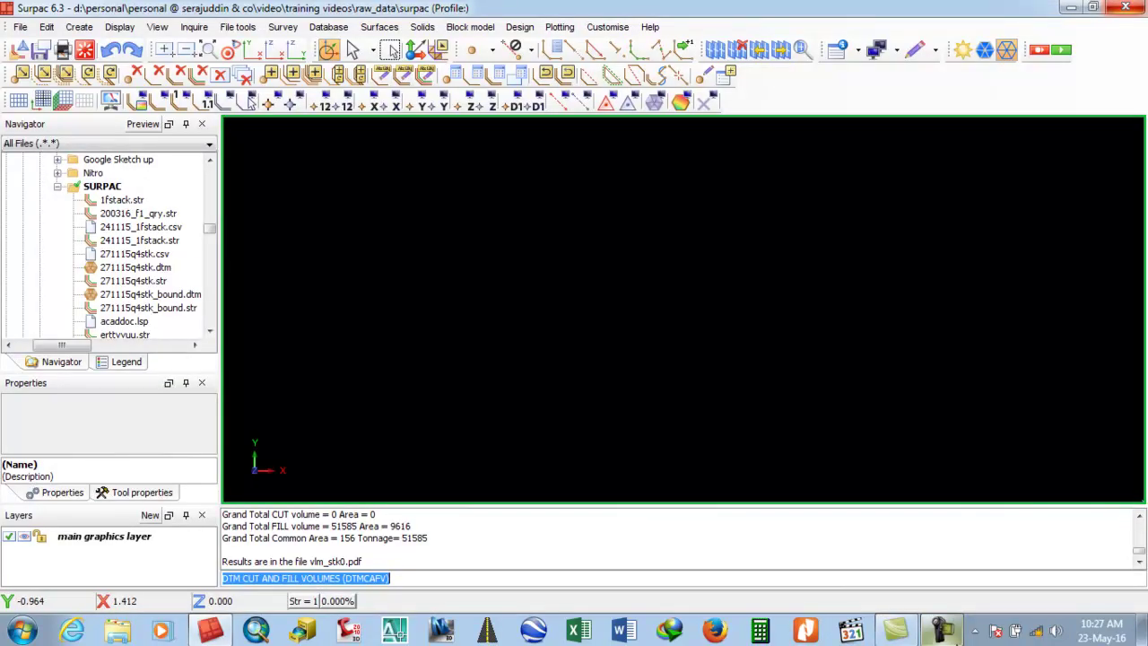
click(944, 631)
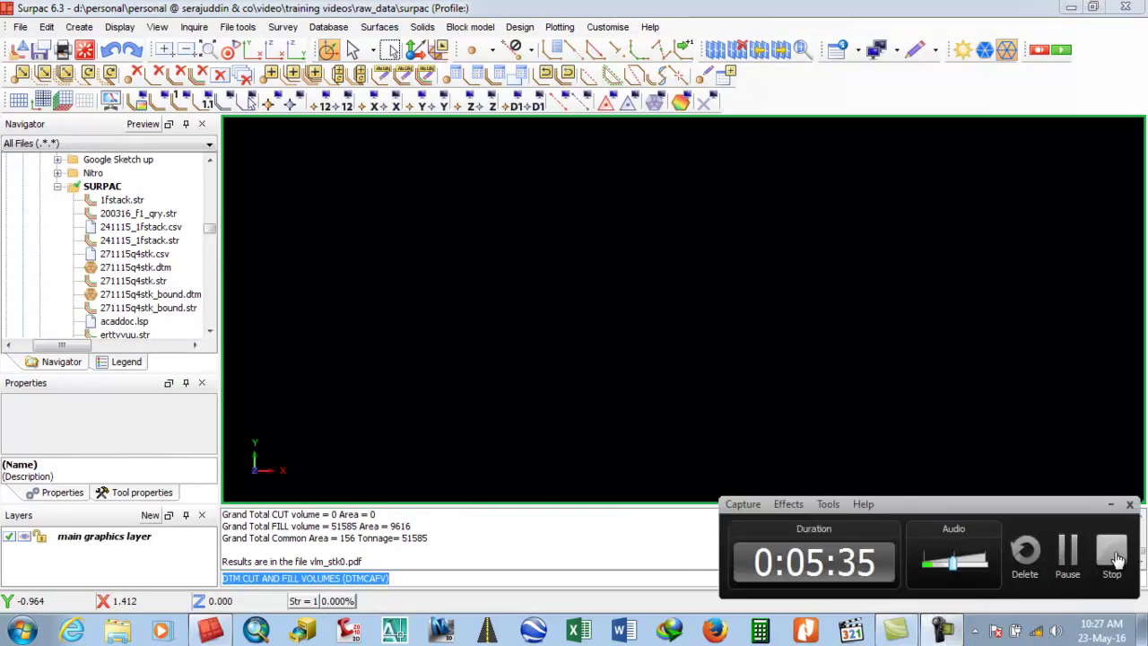